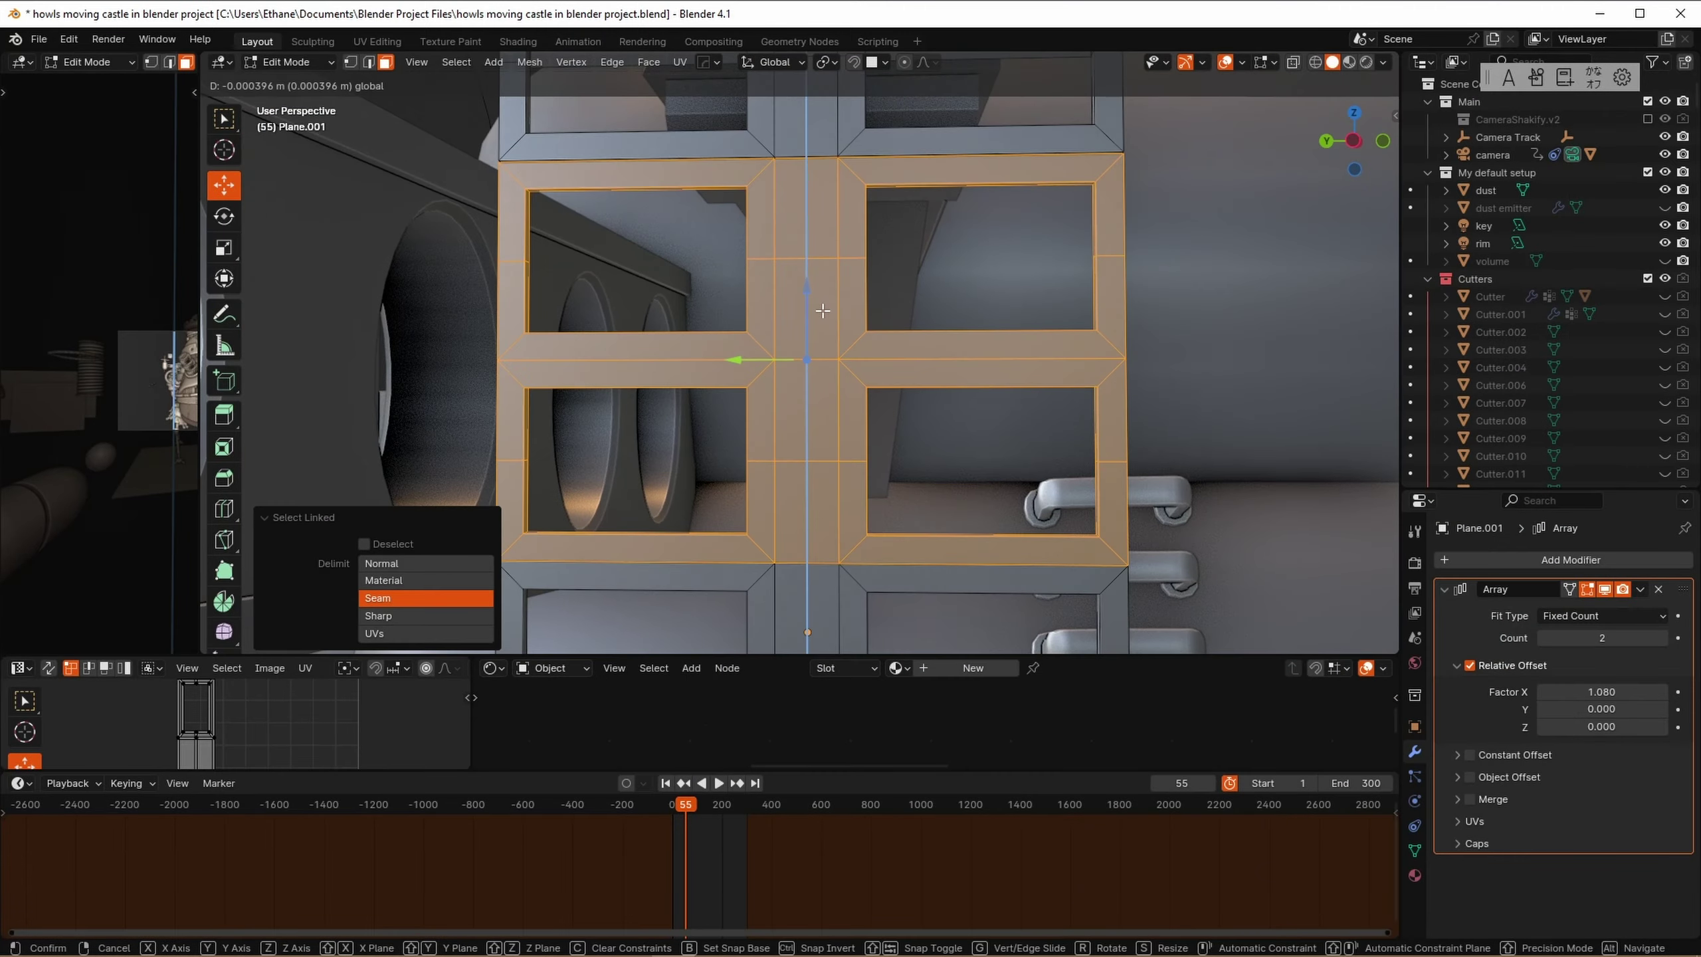
Move the selected window frame geometry slightly along the global Z axis
key("g")
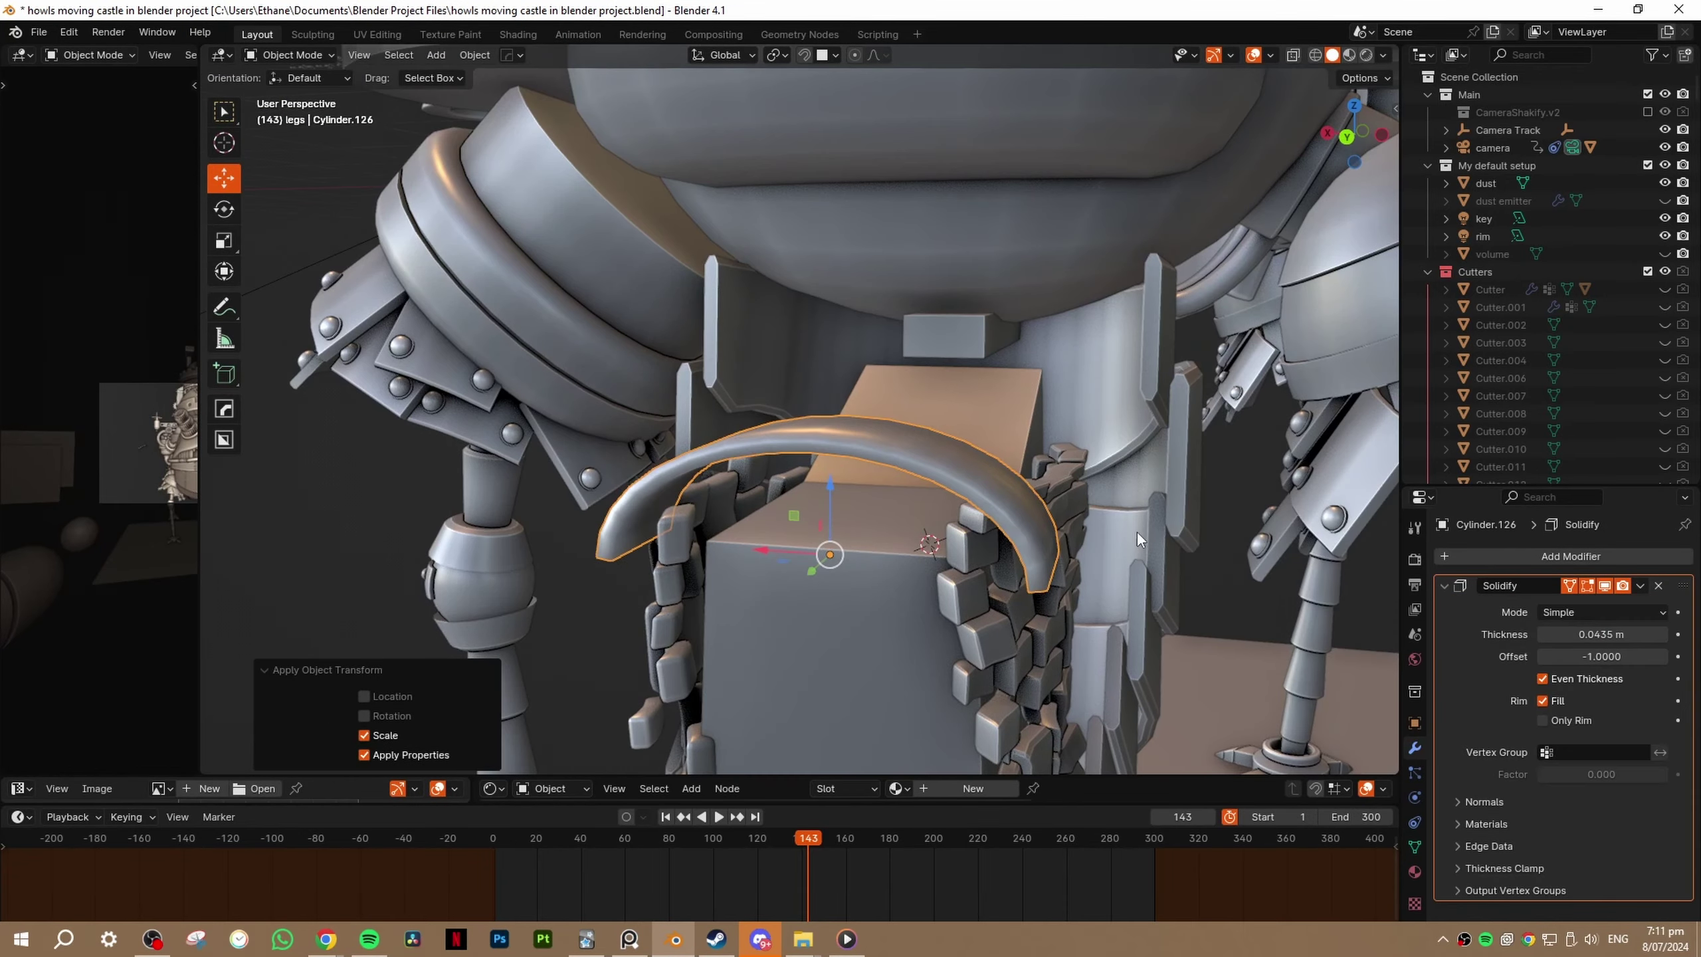
right_click(897, 500)
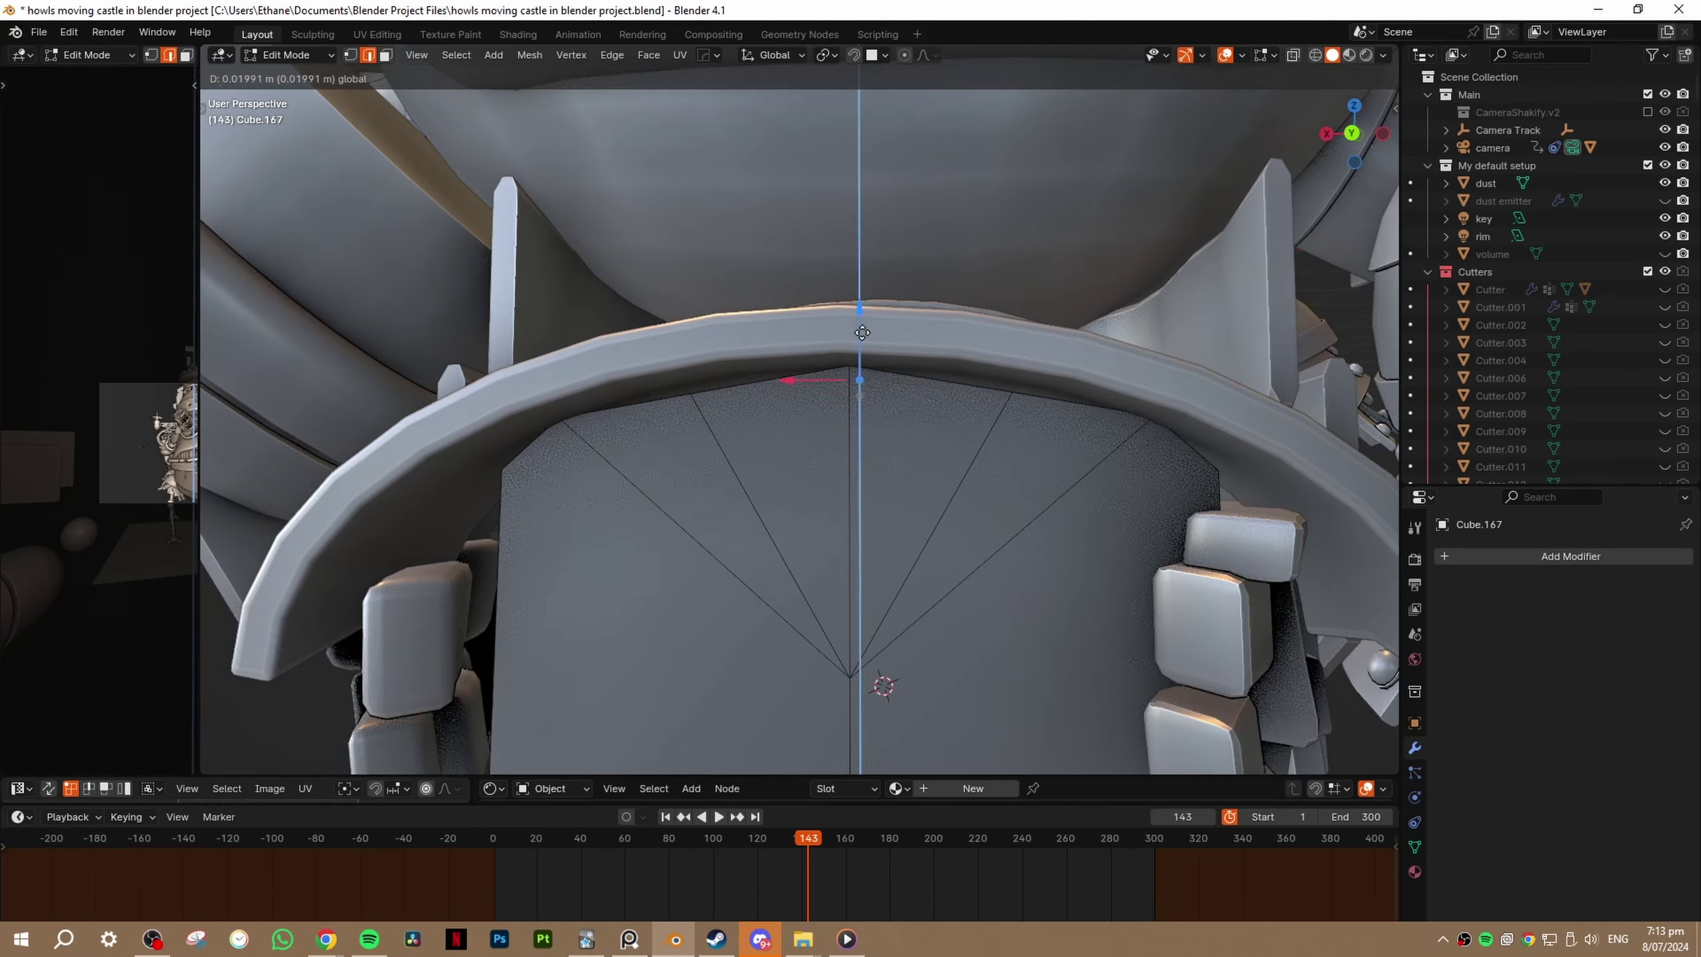
left_click(925, 55)
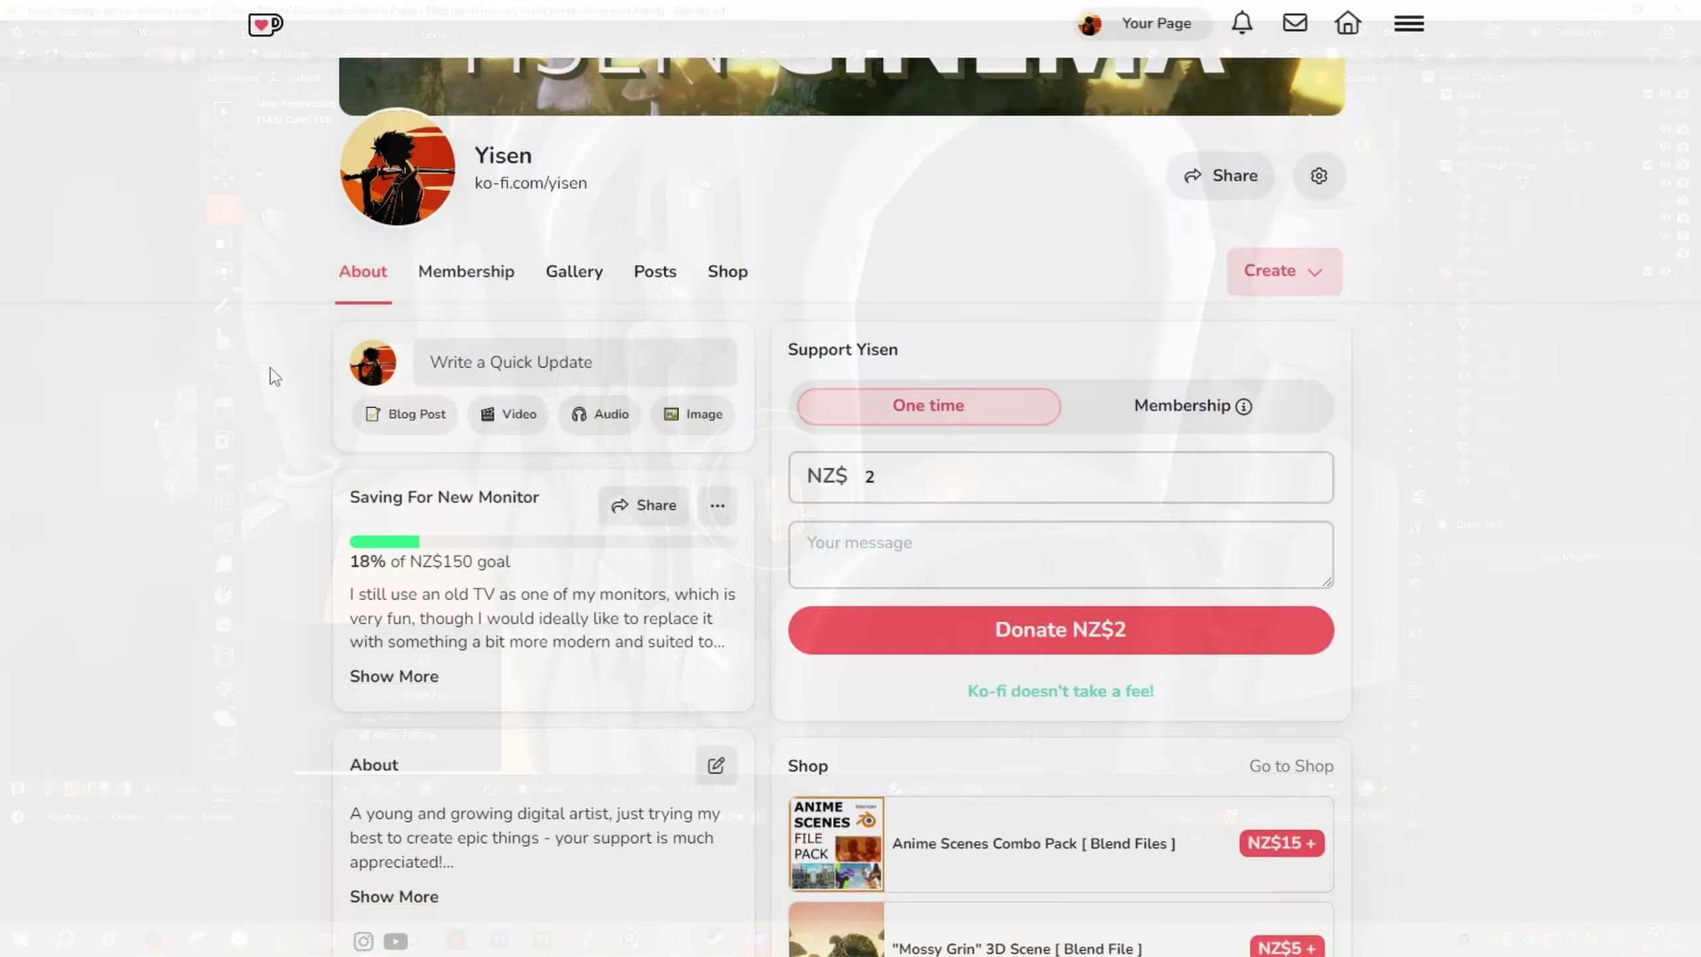
Switch to the Ko-fi page and look through its gallery and shop
scroll(239, 403, "down", 5)
scroll(457, 330, "up", 5)
left_click(458, 330)
left_click(596, 328)
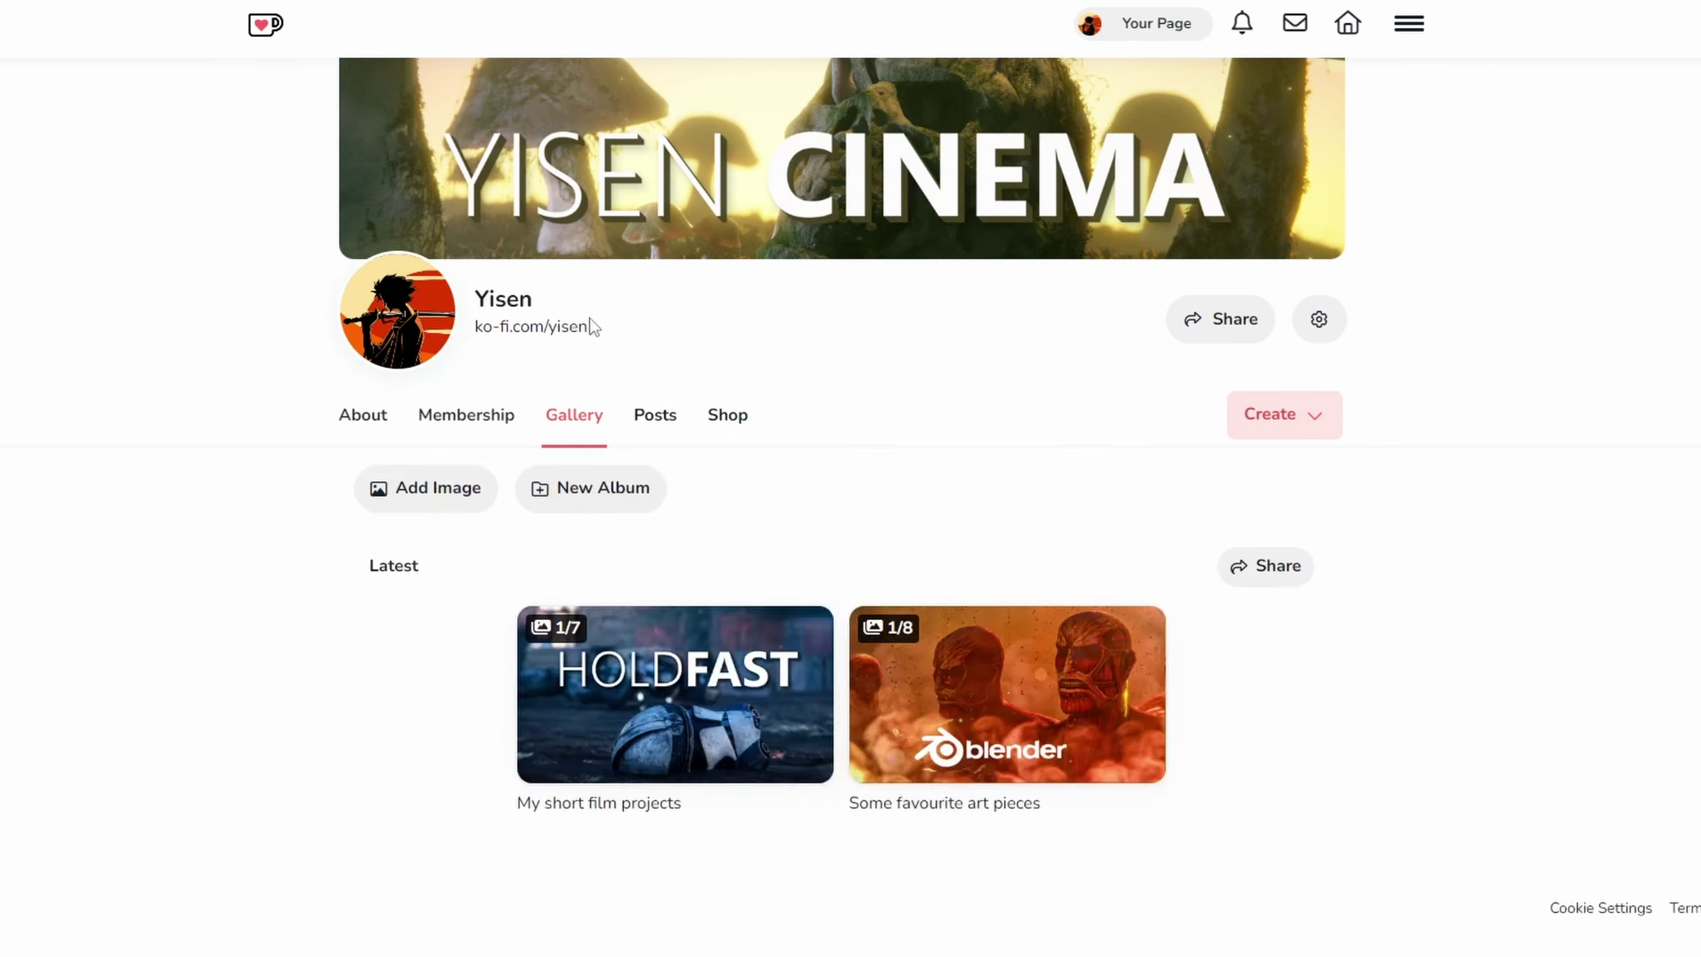
left_click(728, 414)
scroll(144, 508, "down", 10)
scroll(152, 515, "down", 10)
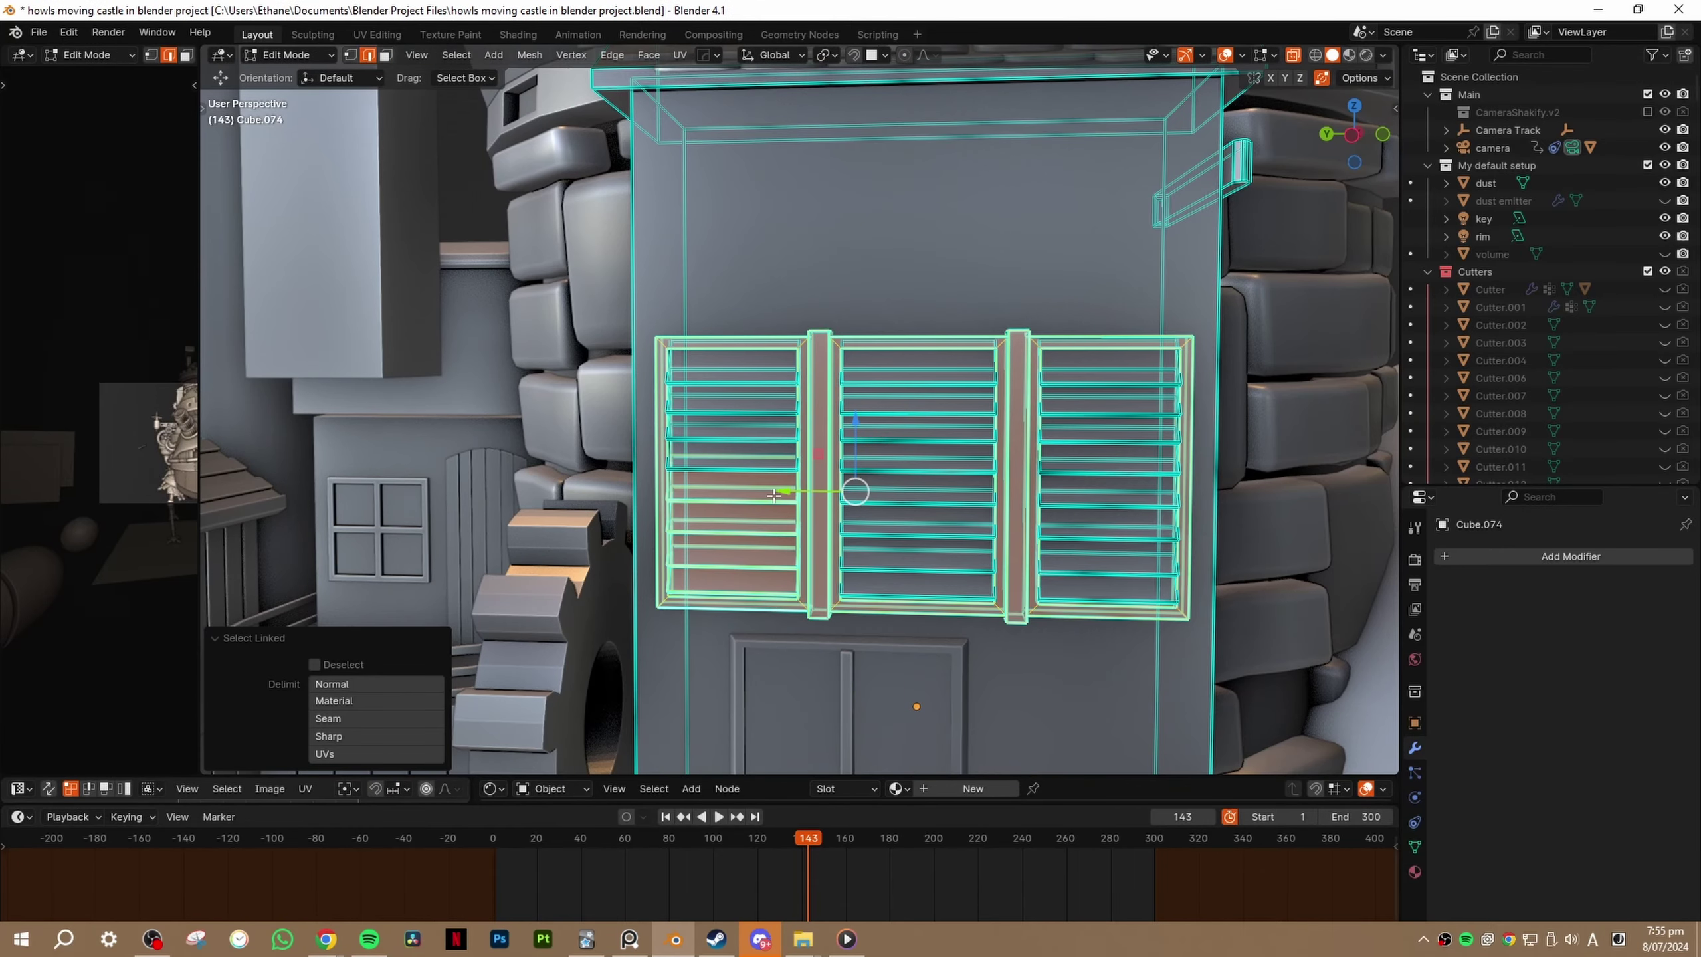
Select the linked parts of the window shutters and bevel the selected faces of the strips beneath the overhanging panelled wall
key("l")
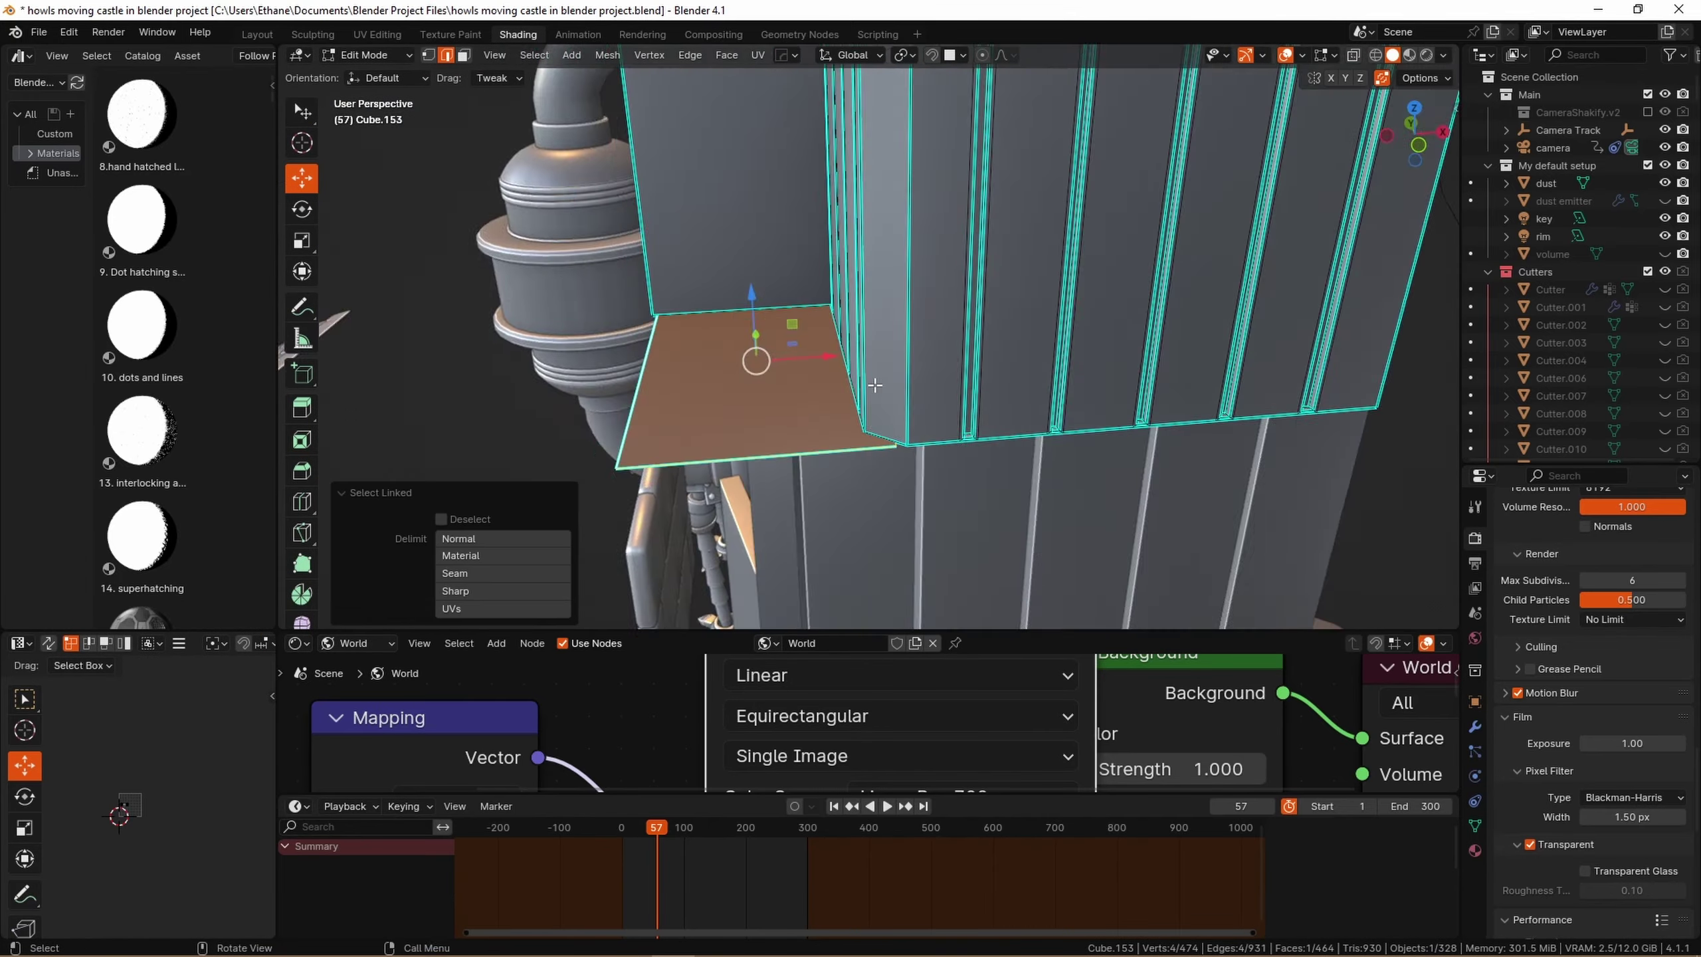
key("ctrl+Tab")
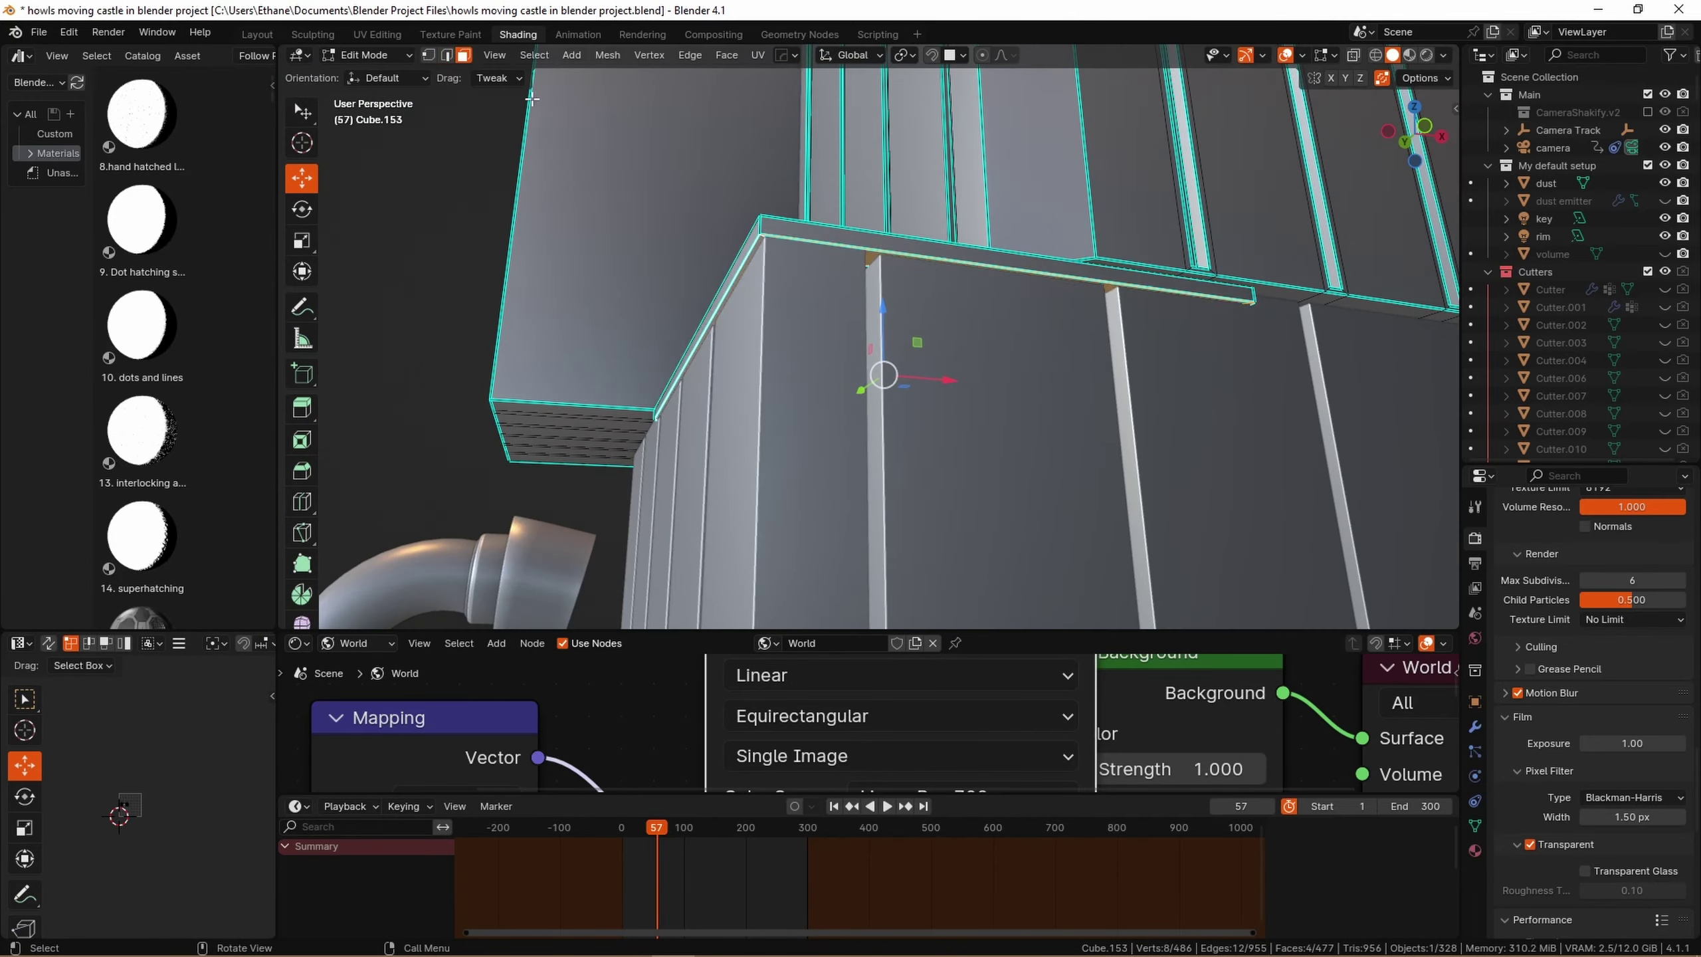
key("ctrl+b")
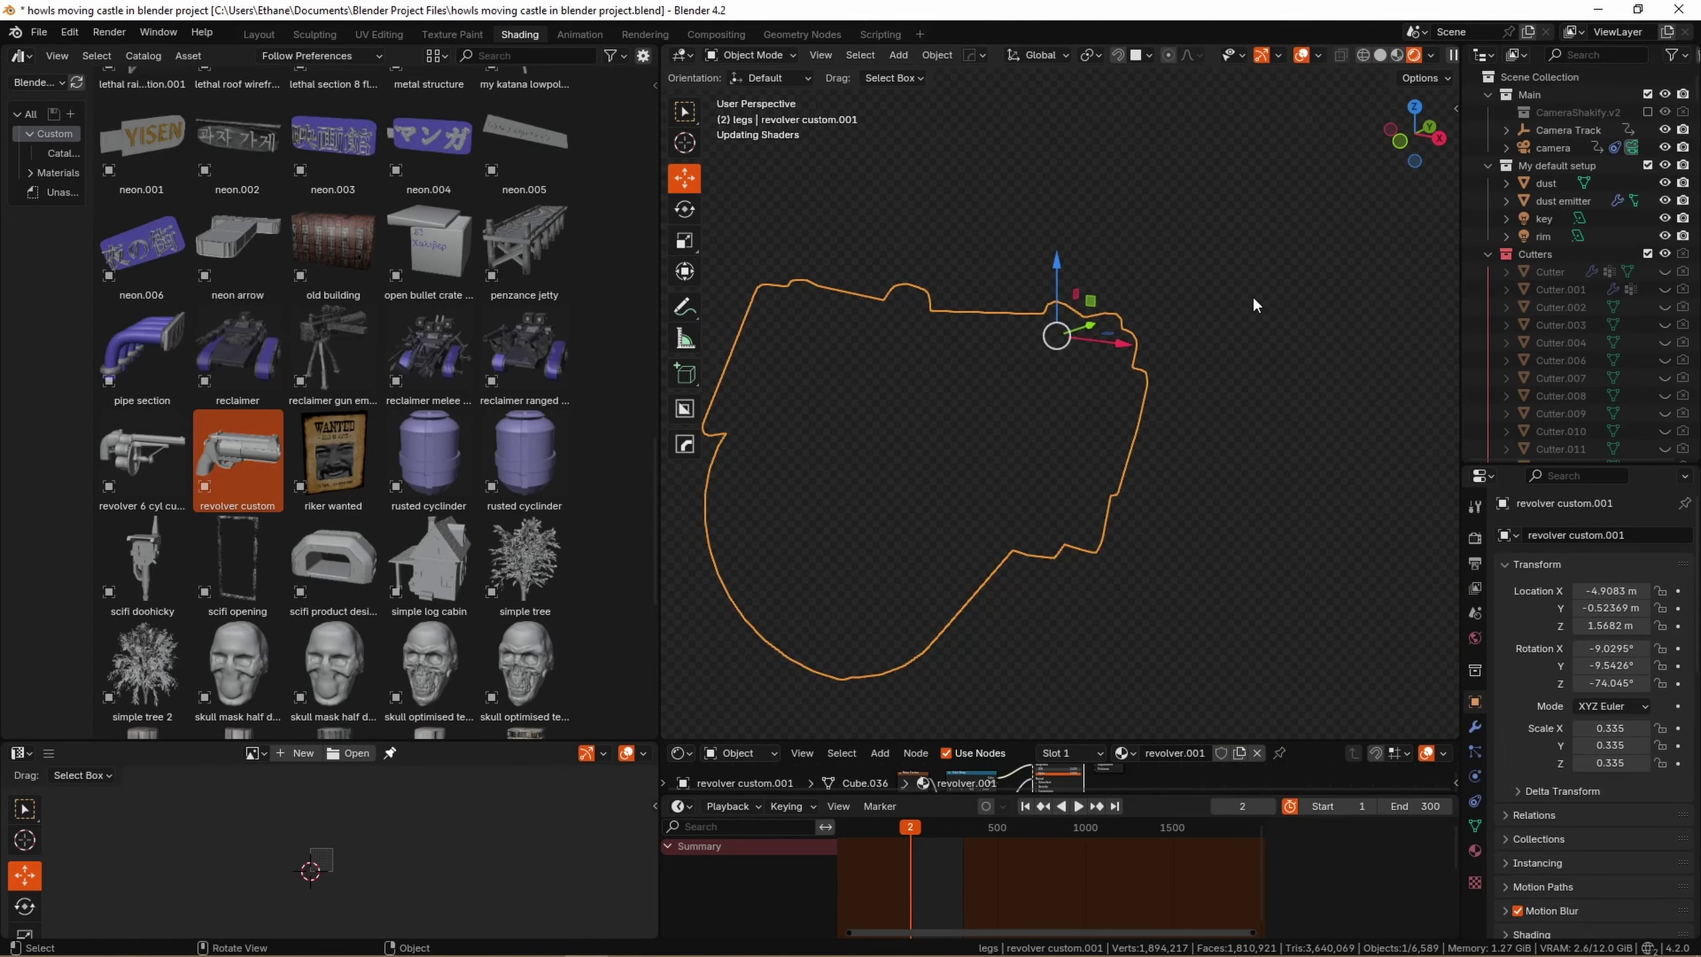
Set the viewport to solid shading and examine the custom revolver model from several angles
middle_click_drag(1257, 297, 1020, 325)
key("z")
left_click(1308, 365)
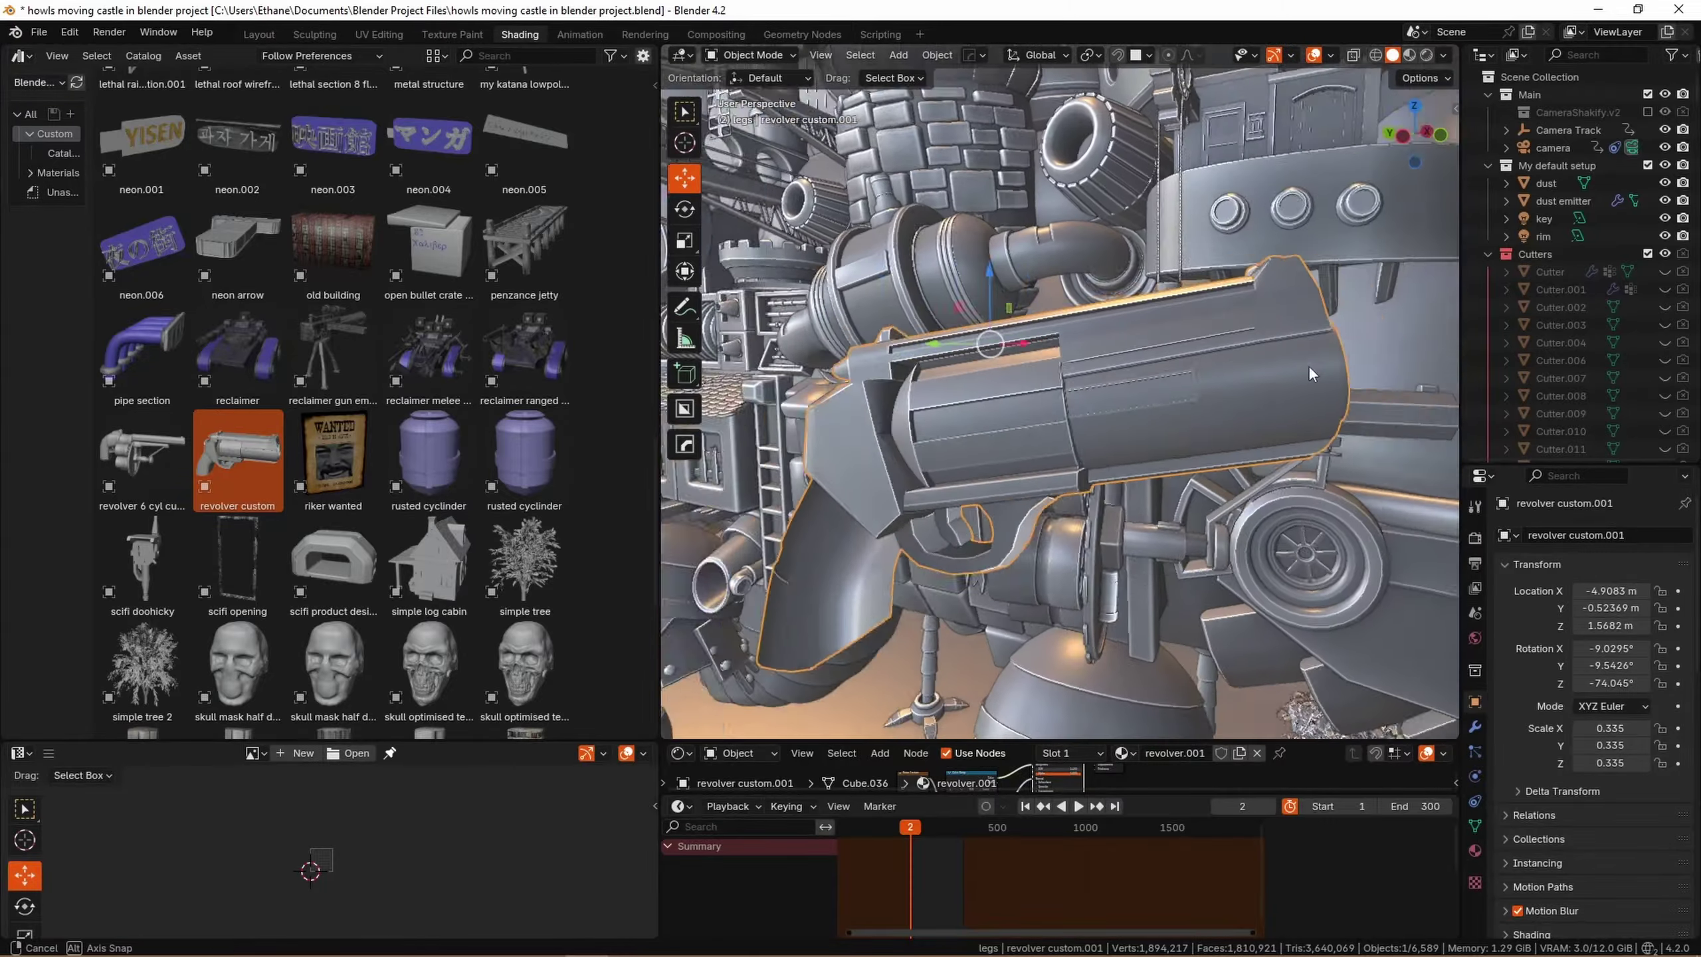
mouse_move(1309, 365)
middle_mouse_down()
mouse_move(1280, 378)
mouse_move(1326, 446)
mouse_move(1339, 377)
mouse_move(1057, 424)
middle_mouse_up()
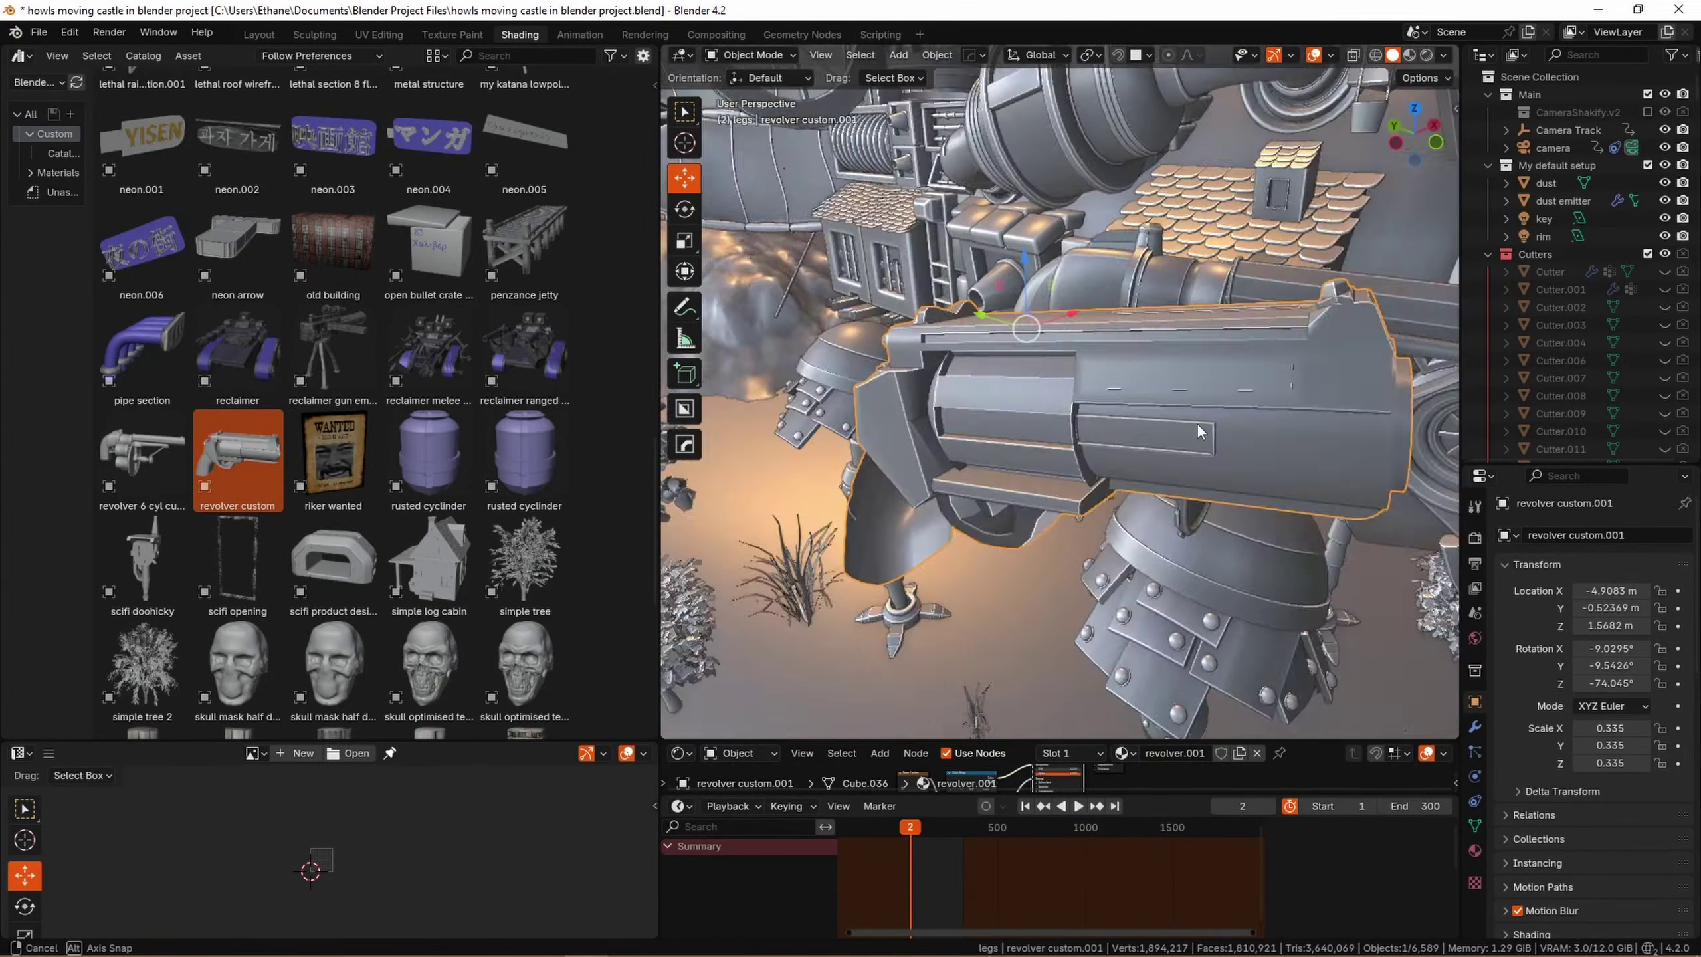
middle_click_drag(1199, 428, 1293, 410)
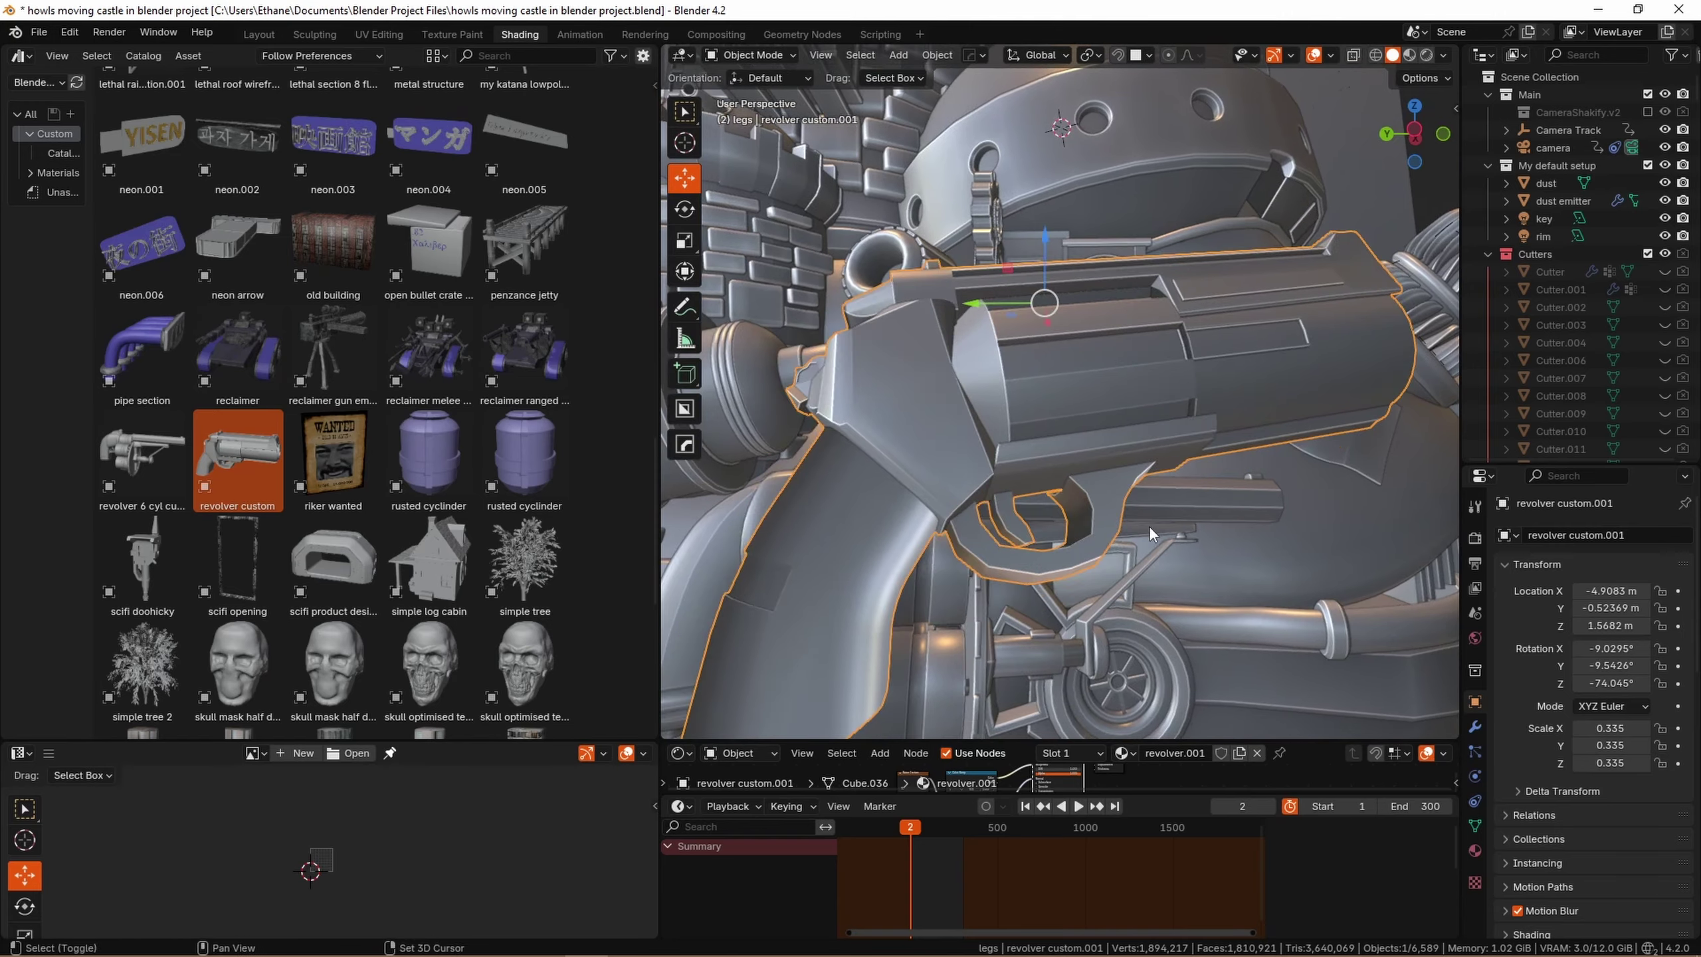
middle_click_drag(1344, 461, 1265, 436)
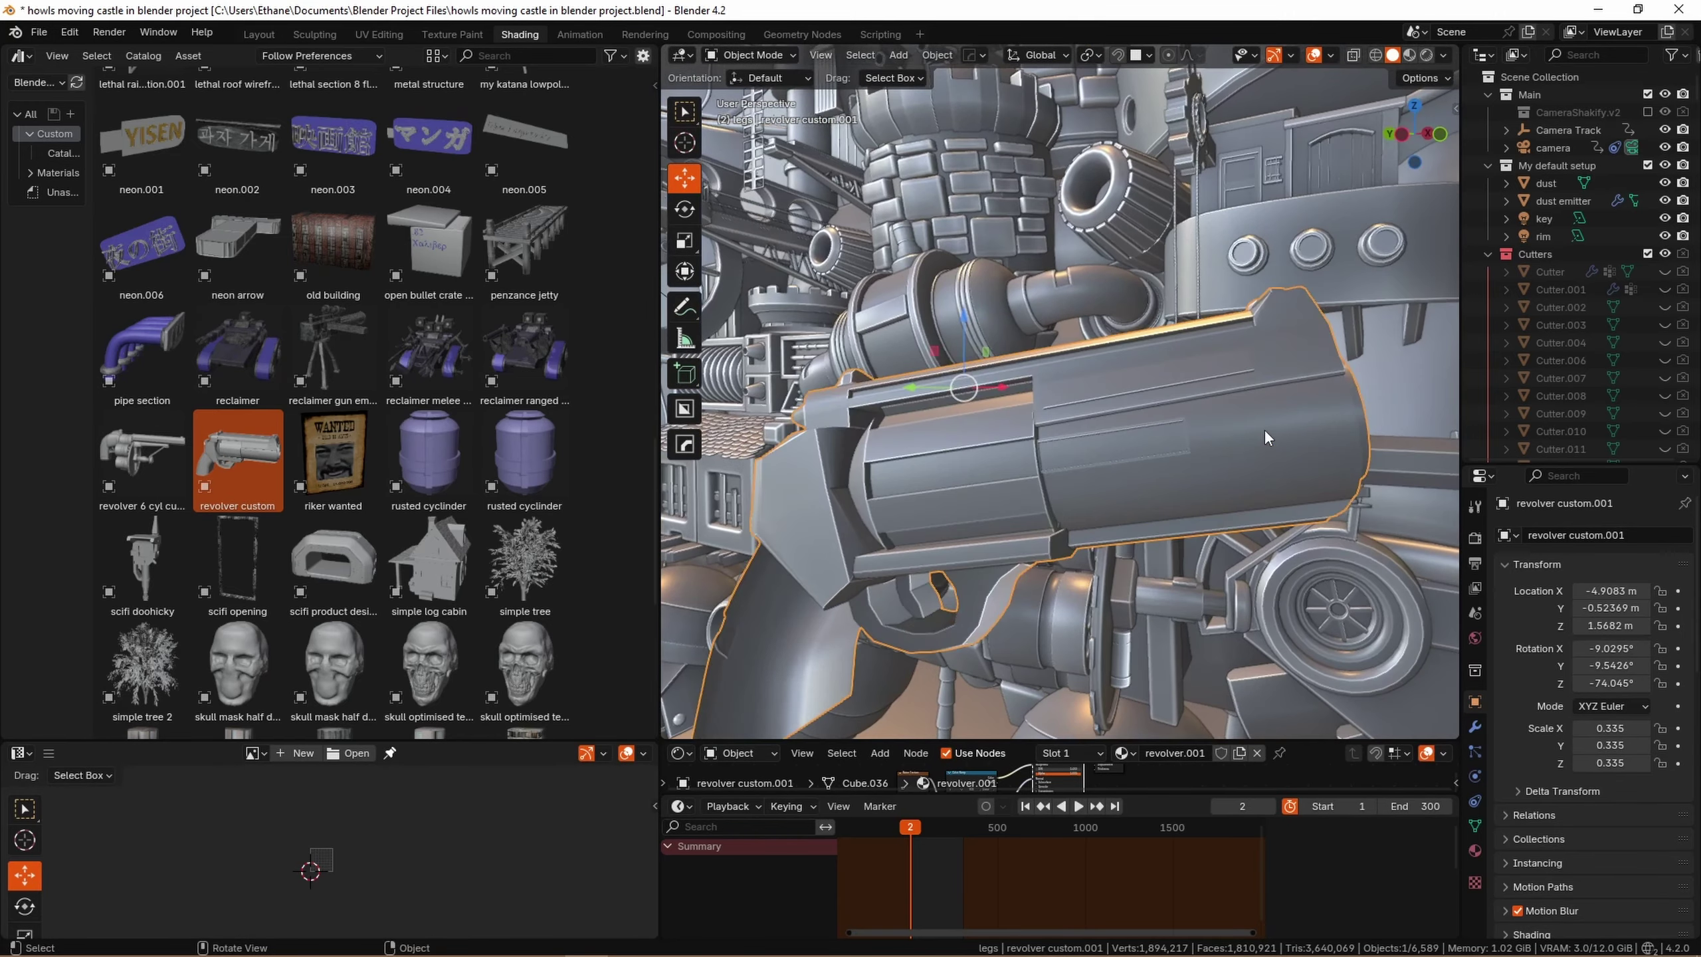
key("z")
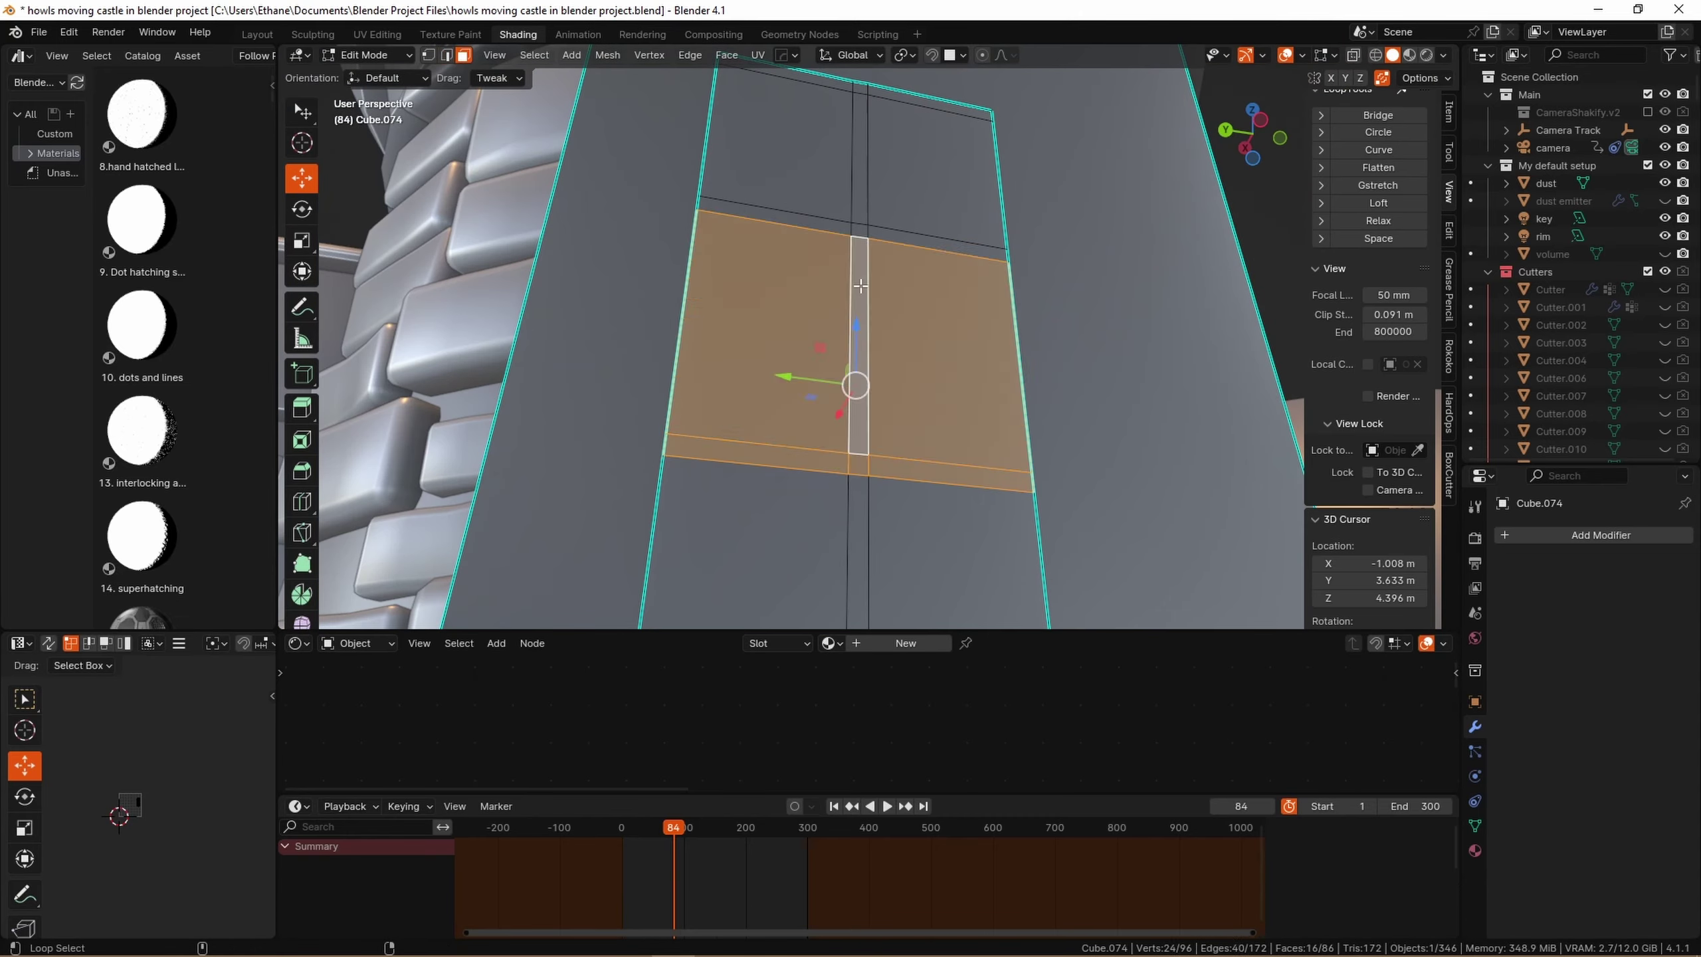
Open the extrude options for the selected band of faces on the panel
key("alt+e")
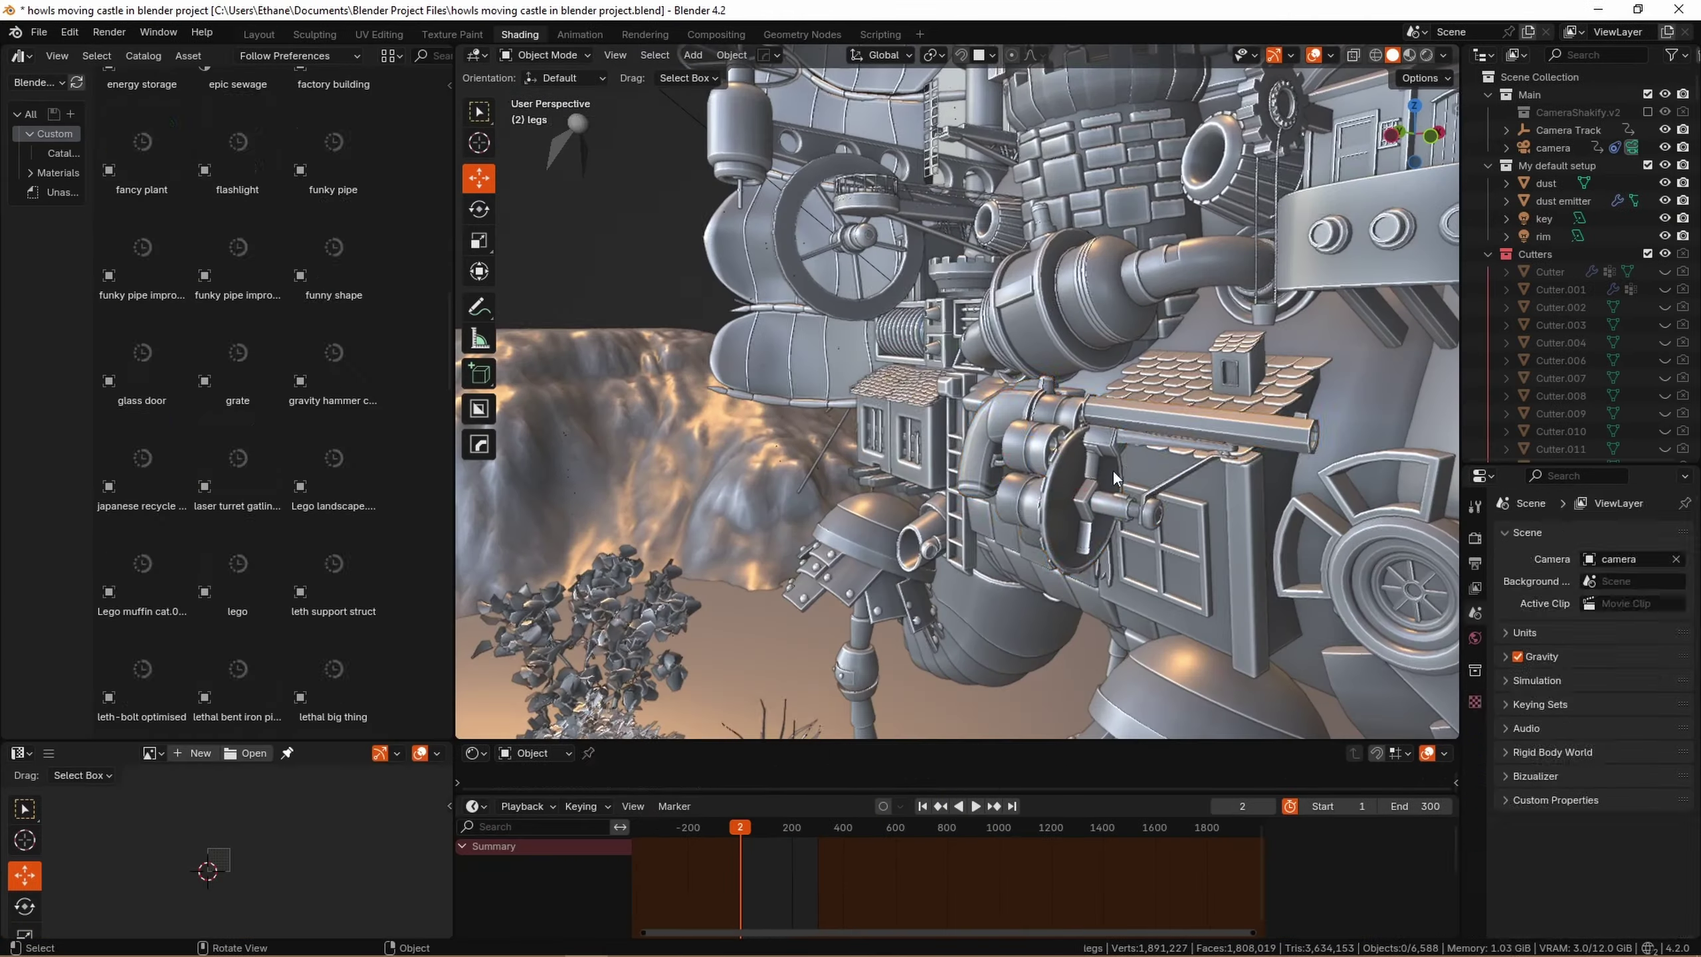
Examine the six-cylinder revolver model's barrel, round plate and cylinders from several sides
scroll(1071, 446, "up", 10)
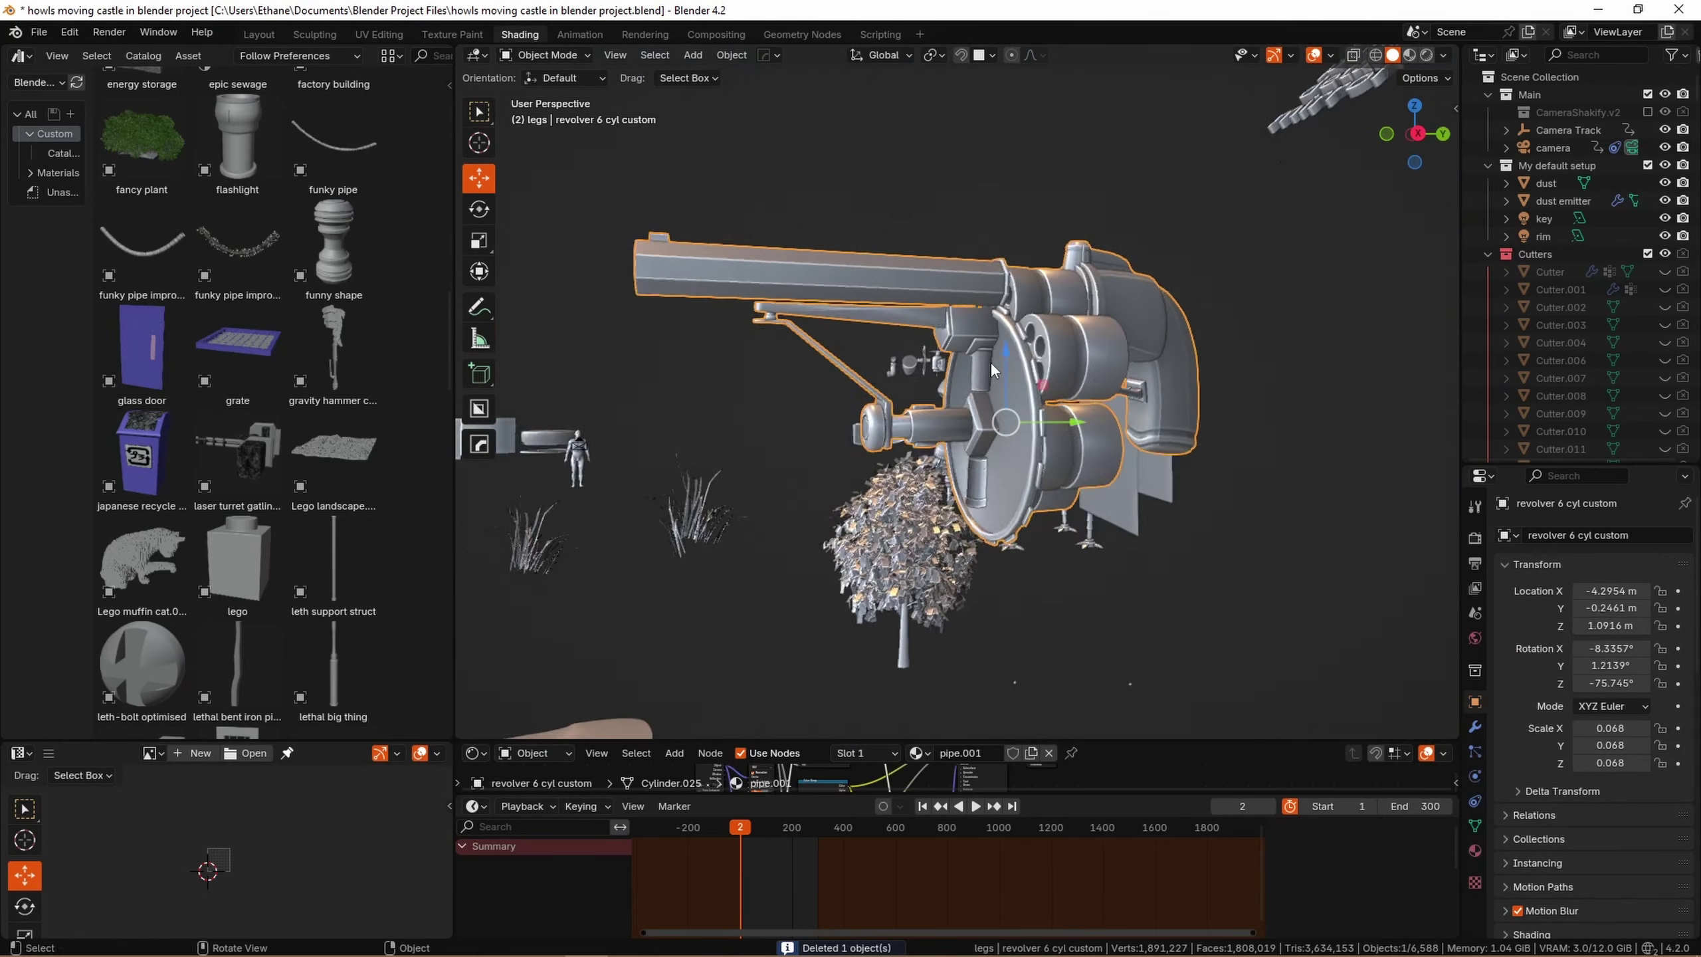
middle_click_drag(1154, 470, 1243, 400)
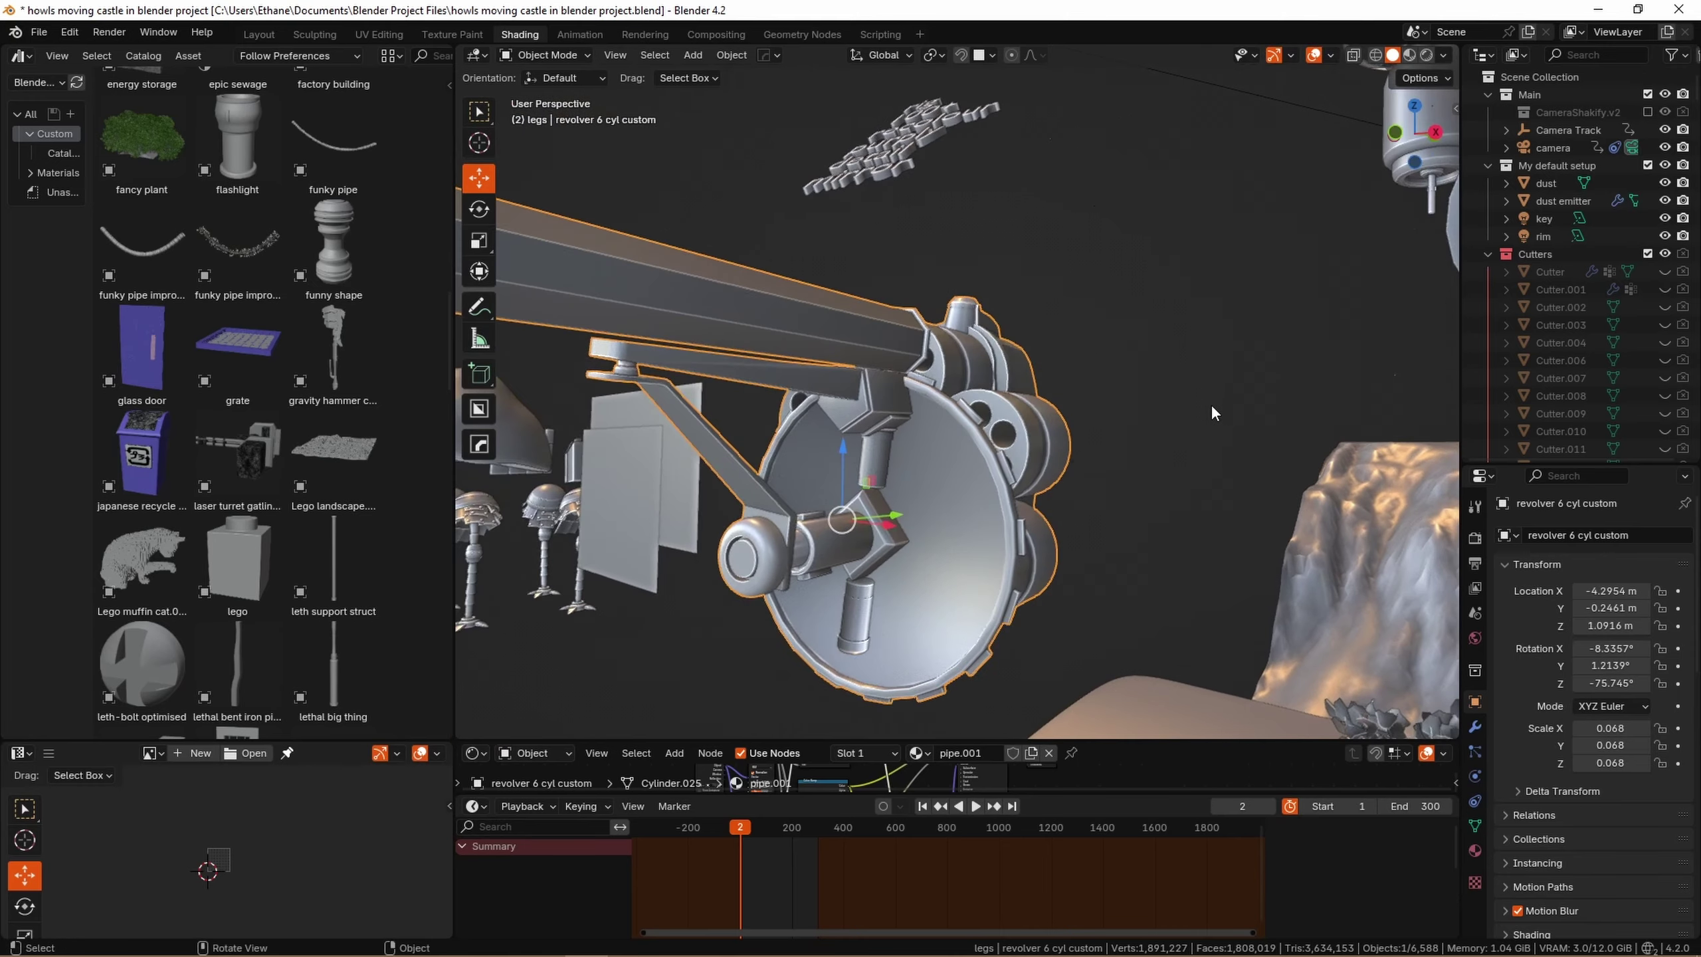
middle_click_drag(1109, 500, 1116, 437)
mouse_move(986, 459)
middle_mouse_down()
mouse_move(959, 476)
mouse_move(946, 522)
mouse_move(961, 471)
mouse_move(1002, 452)
mouse_move(860, 482)
mouse_move(969, 458)
mouse_move(1083, 510)
mouse_move(654, 316)
mouse_move(706, 319)
middle_mouse_up()
key("shift+z")
middle_click_drag(1121, 409, 1164, 435)
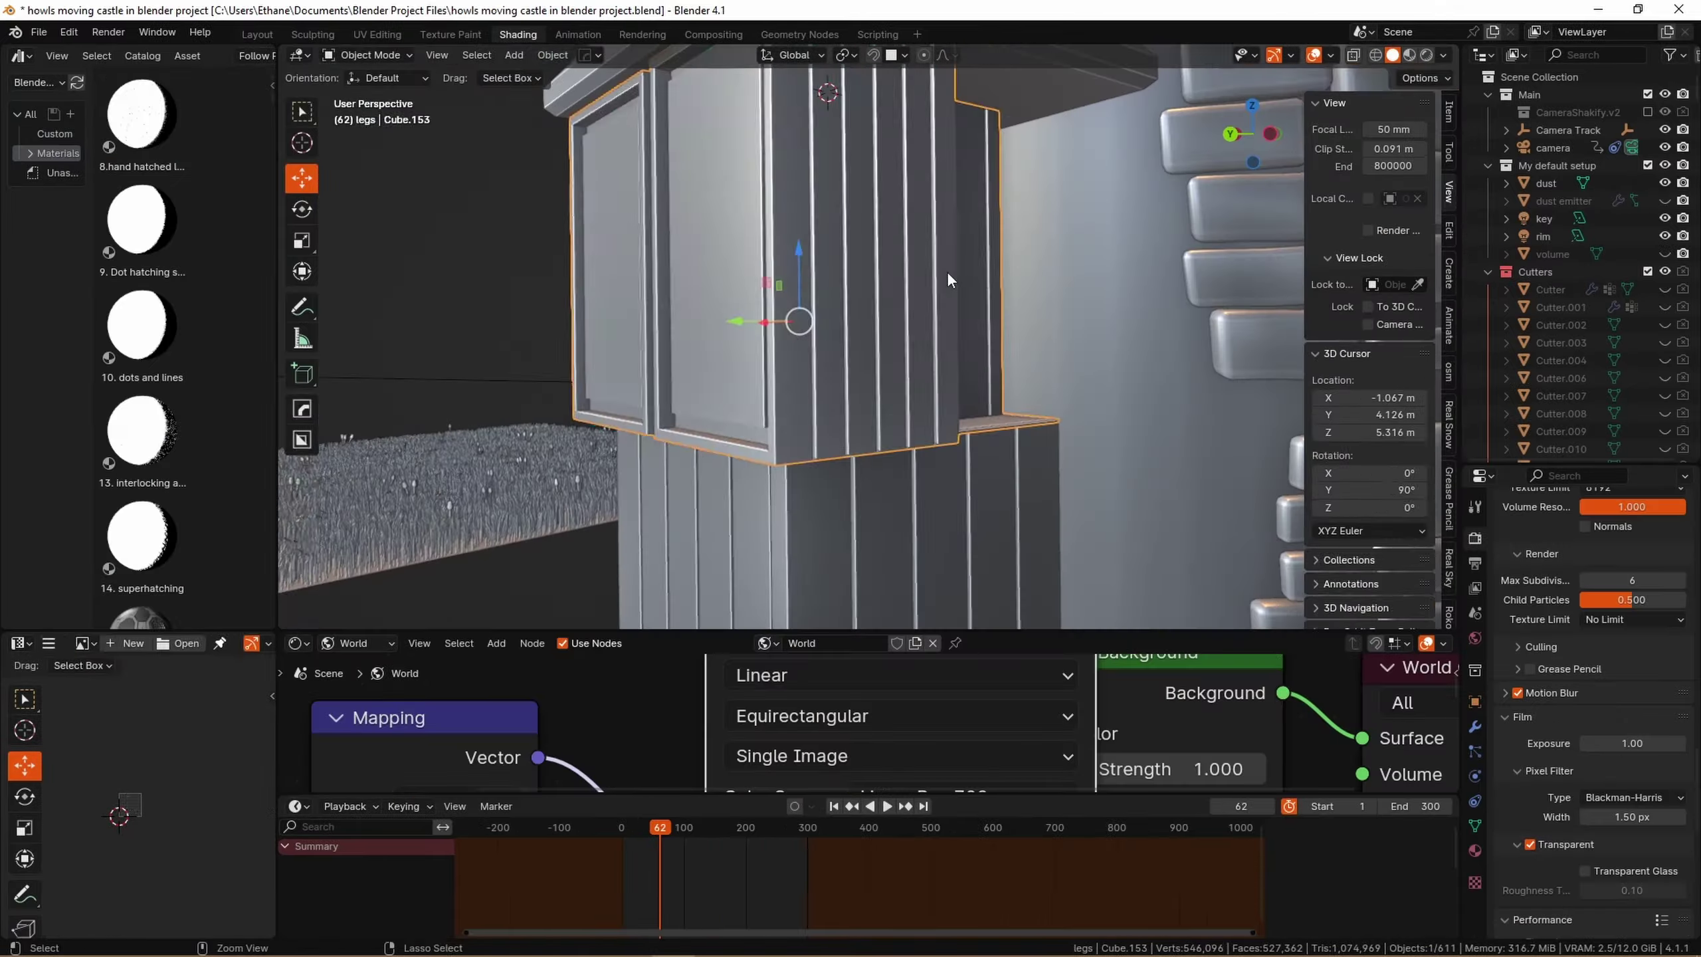
Examine the panelled tower, its pyramid roof and the angled slats next to the ladder rungs
middle_click_drag(947, 271, 909, 295)
scroll(909, 296, "down", 2)
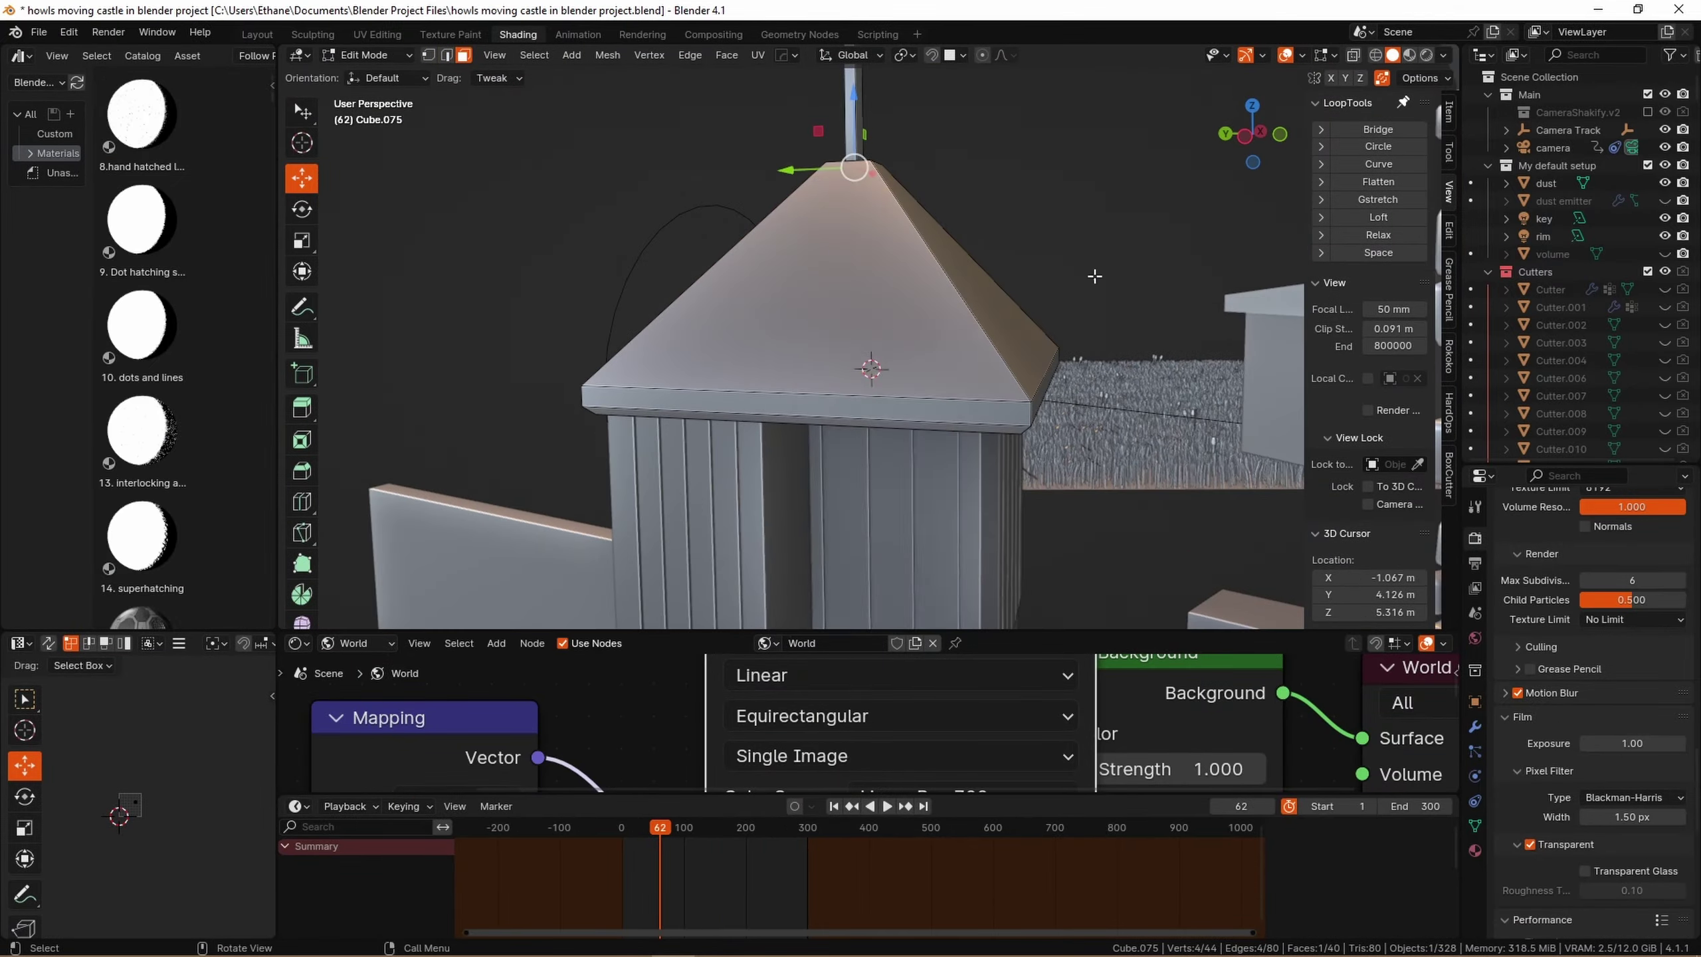
left_click(1114, 326)
middle_click_drag(1113, 325, 837, 413)
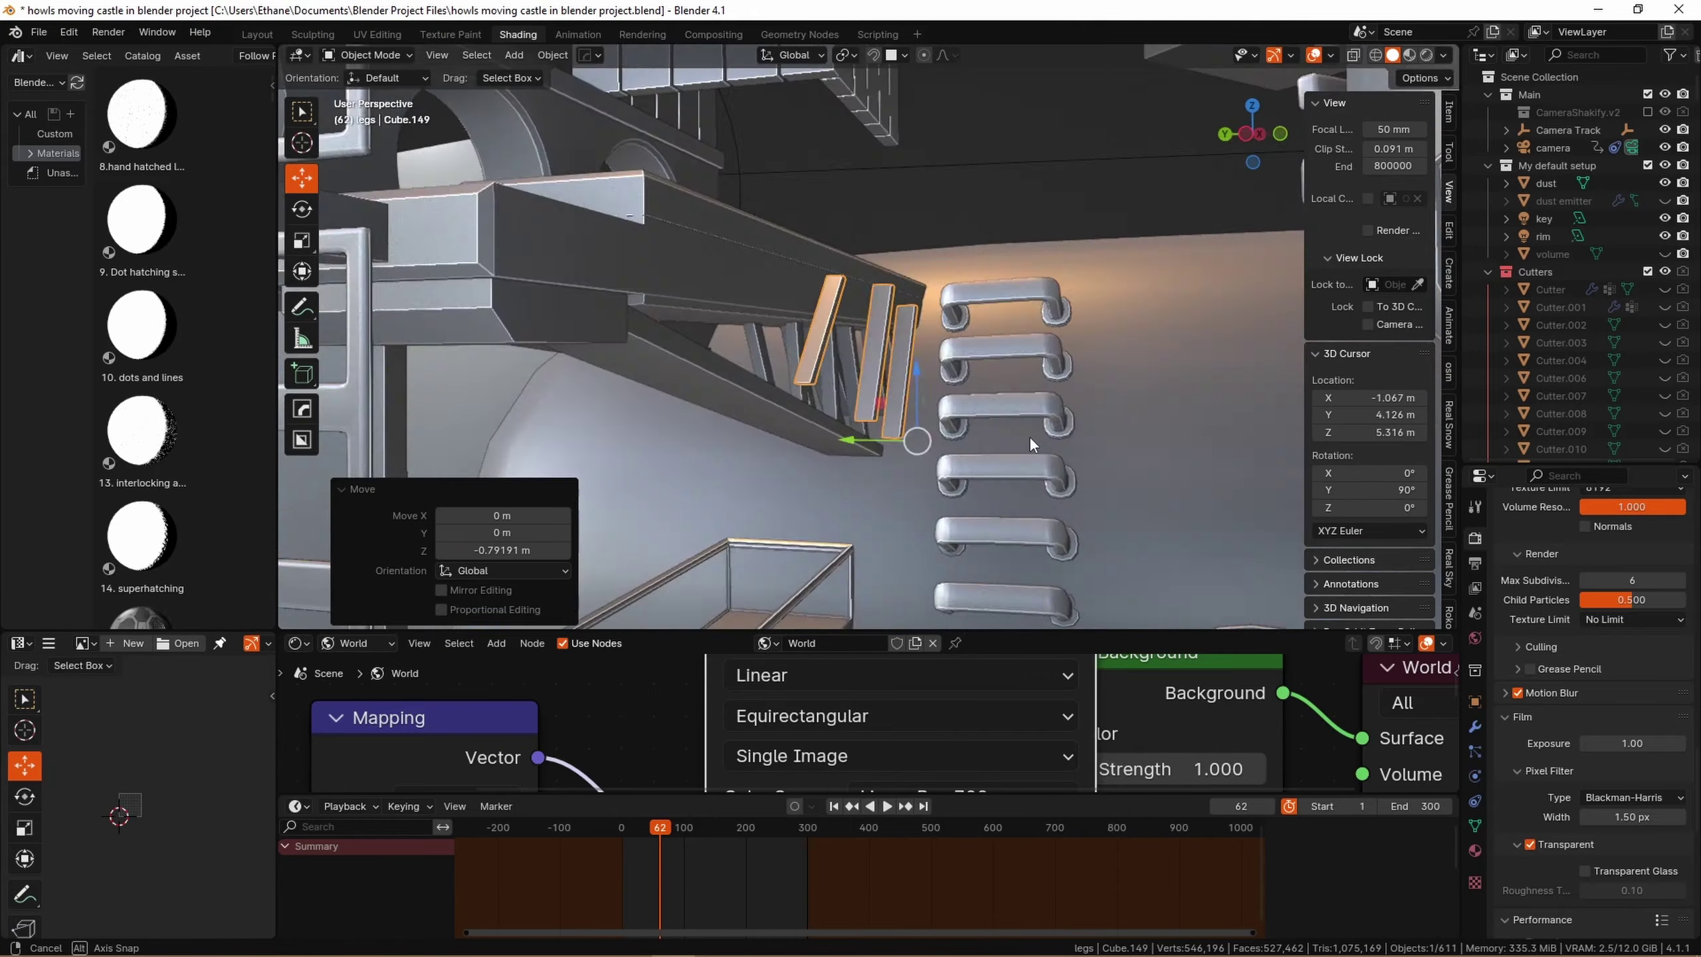
middle_click_drag(1029, 436, 915, 423)
scroll(957, 415, "up", 2)
scroll(999, 409, "up", 2)
key("shift+a")
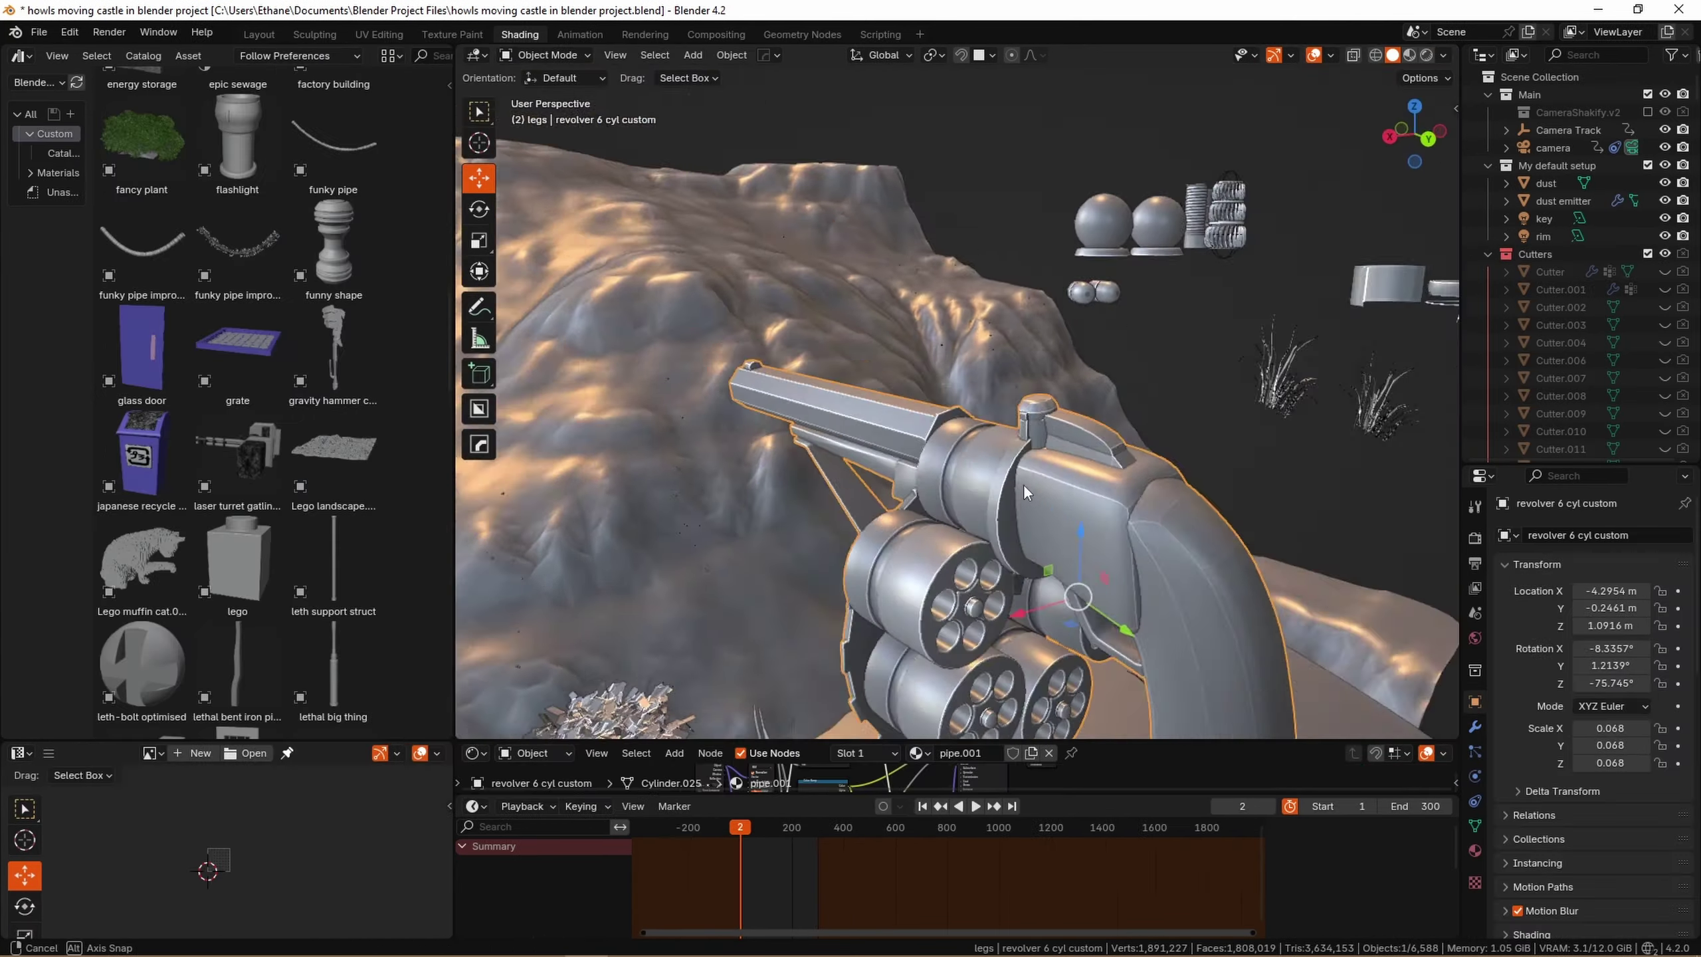
Examine the six-cylinder revolver's grip and cylinders, the balcony rim with its railings, and the mirrored pole above the leg
middle_click_drag(1023, 484, 1124, 467)
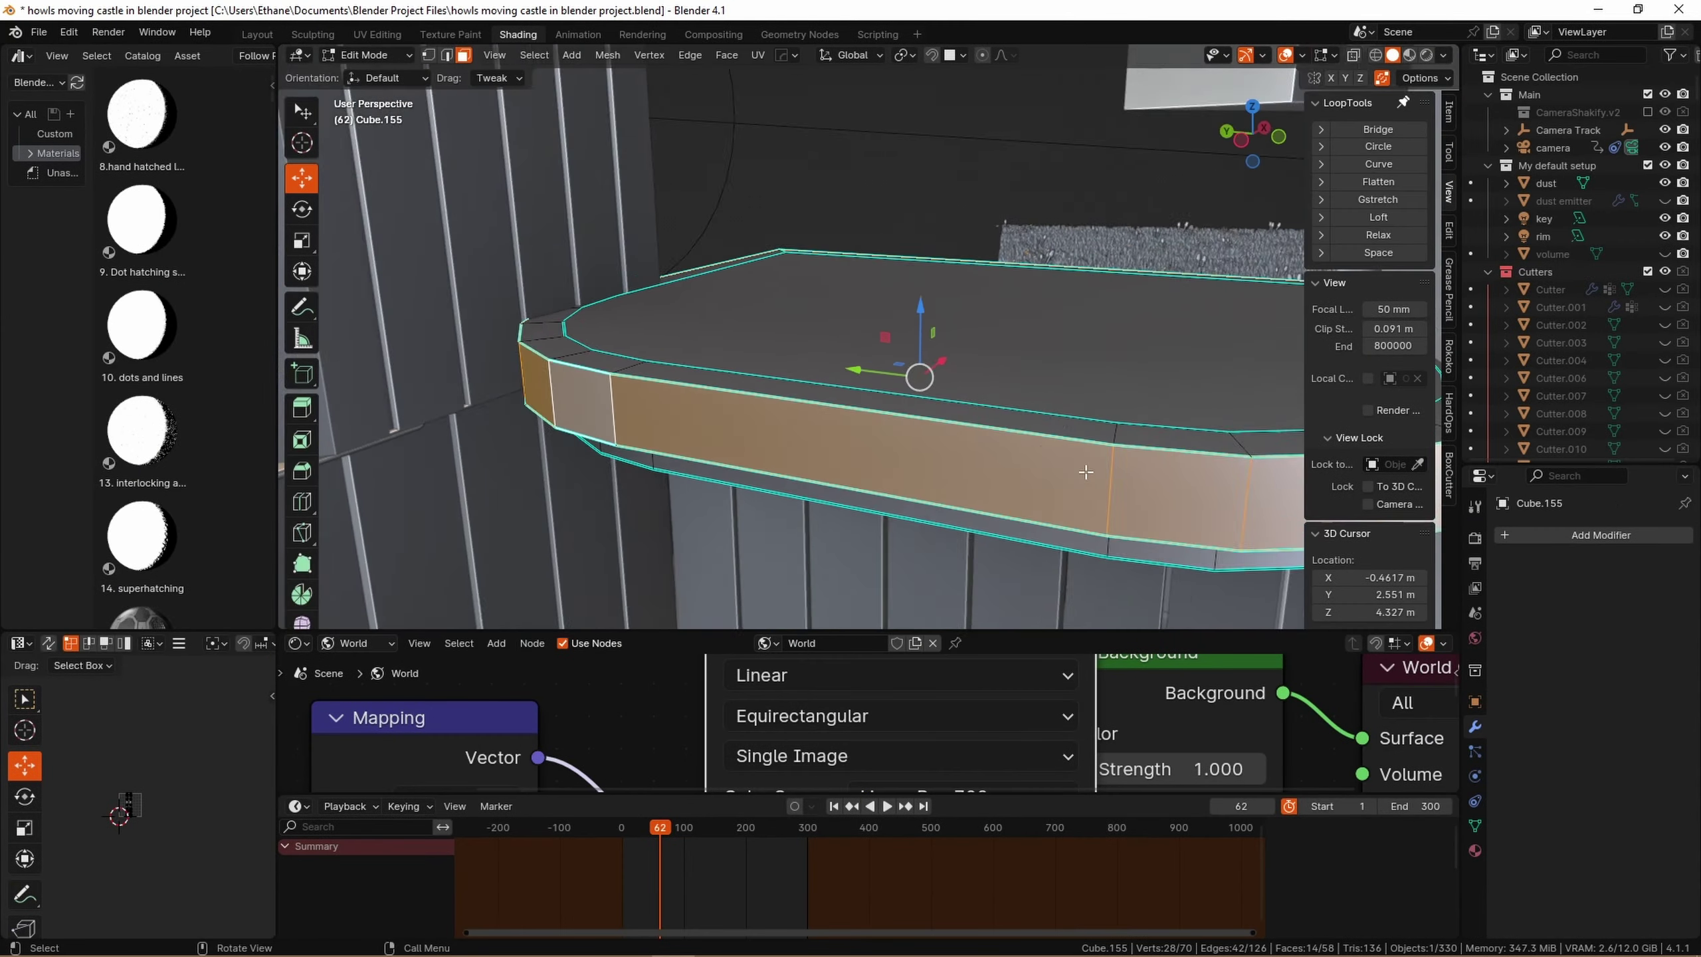
middle_click_drag(952, 216, 841, 409)
right_click(842, 409)
left_click(911, 174)
key("z")
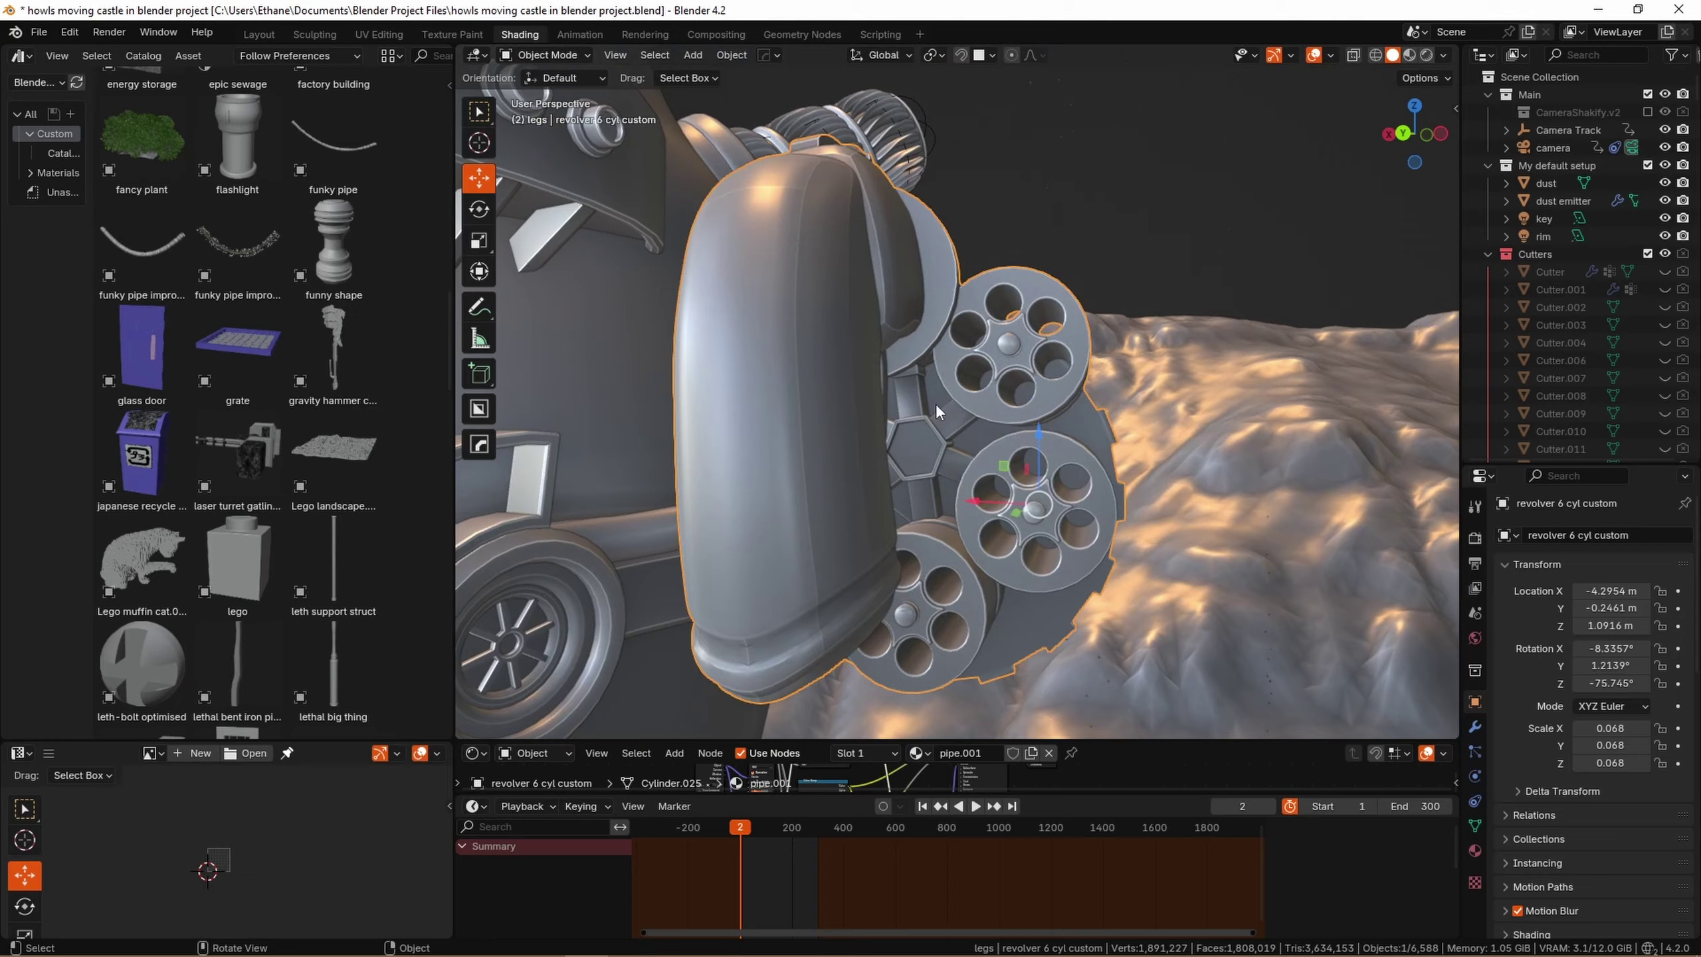
middle_click_drag(989, 459, 1100, 213)
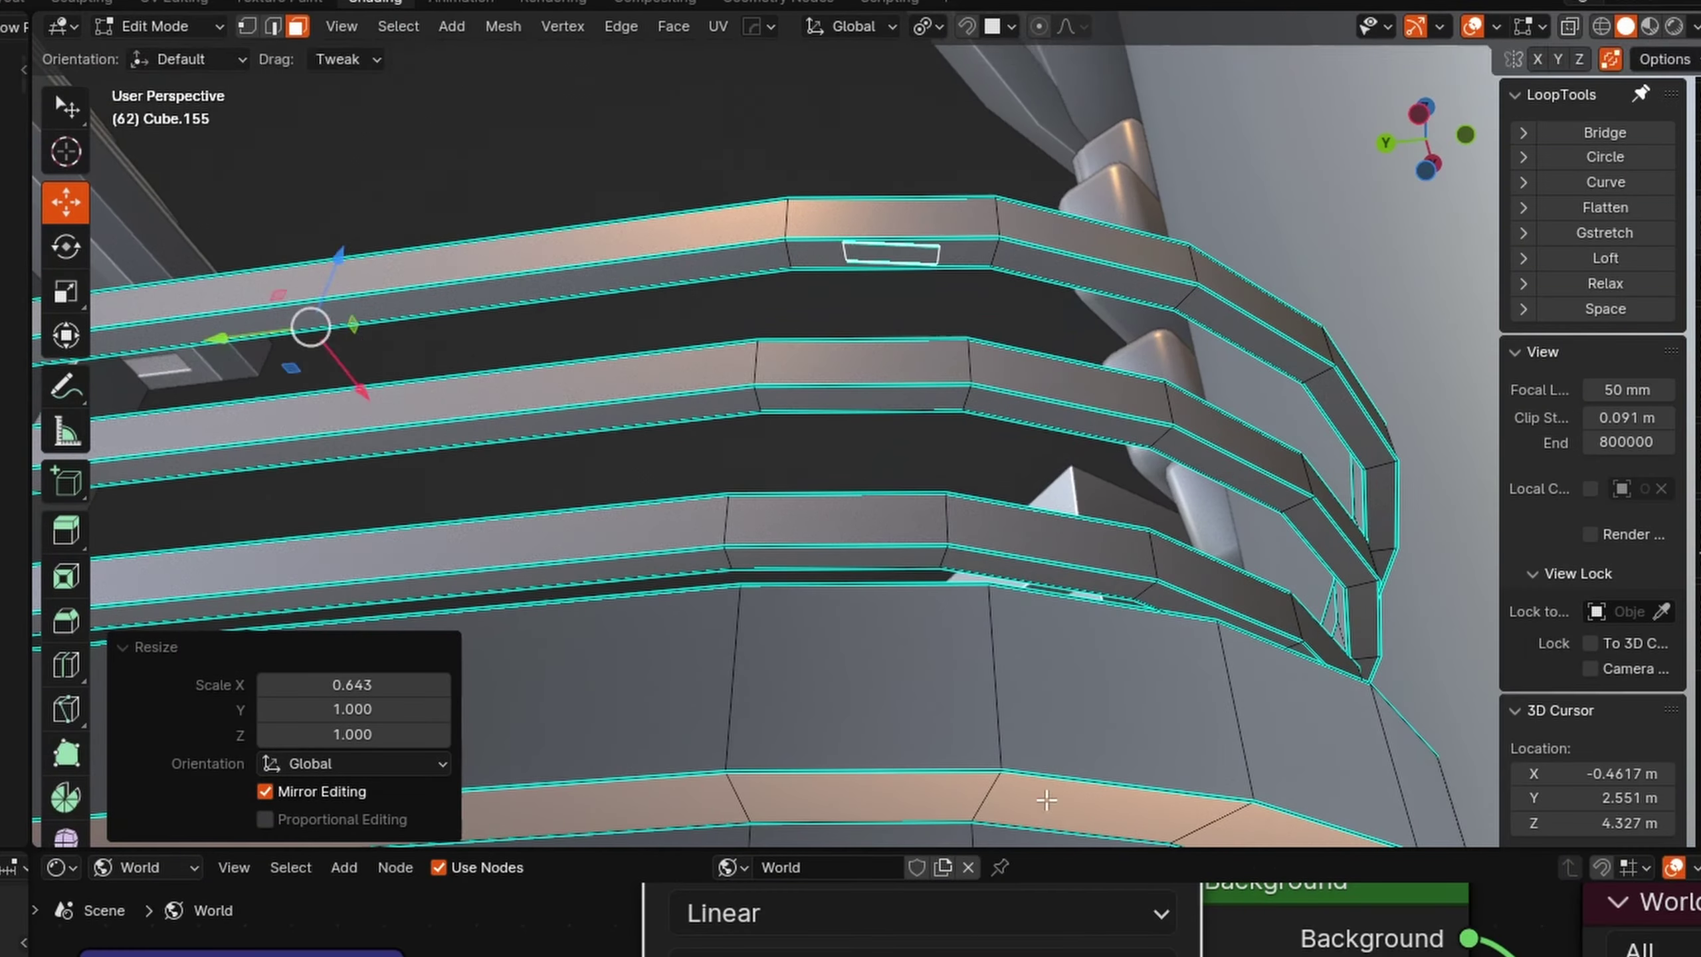
middle_click_drag(1044, 798, 1004, 636)
scroll(987, 606, "up", 4)
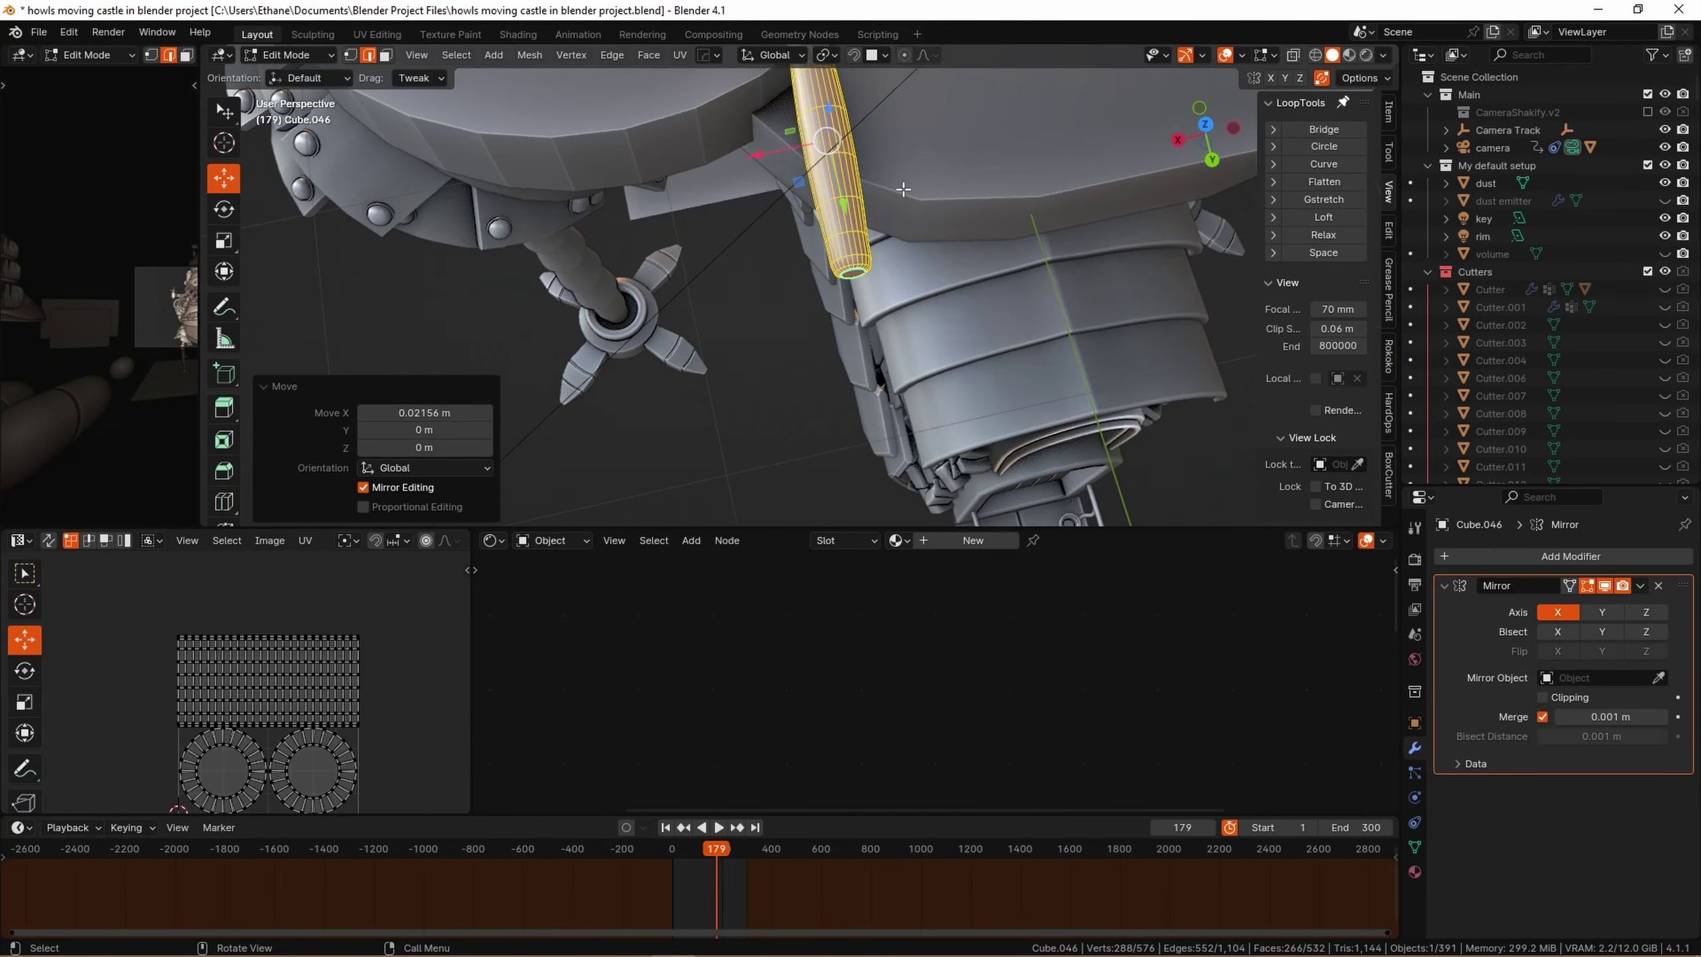
middle_click_drag(903, 190, 817, 221)
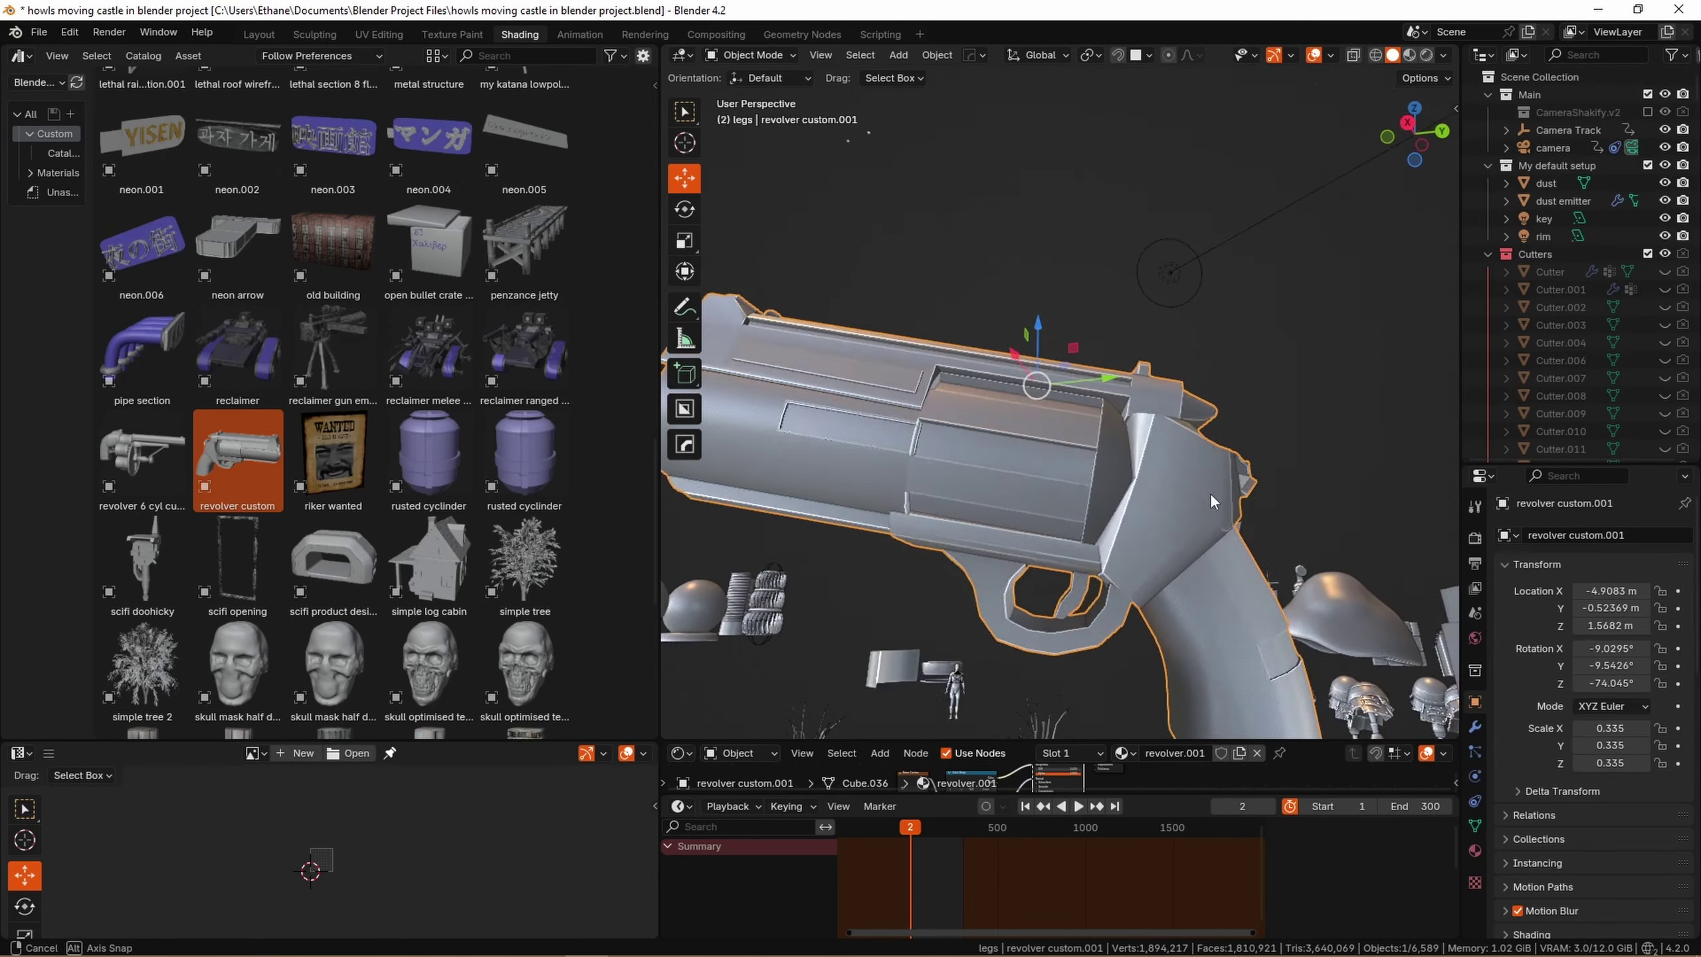
Widen the 3D viewport and examine the custom revolver's grip, trigger guard and cylinder up close
middle_click_drag(1213, 503, 1201, 444)
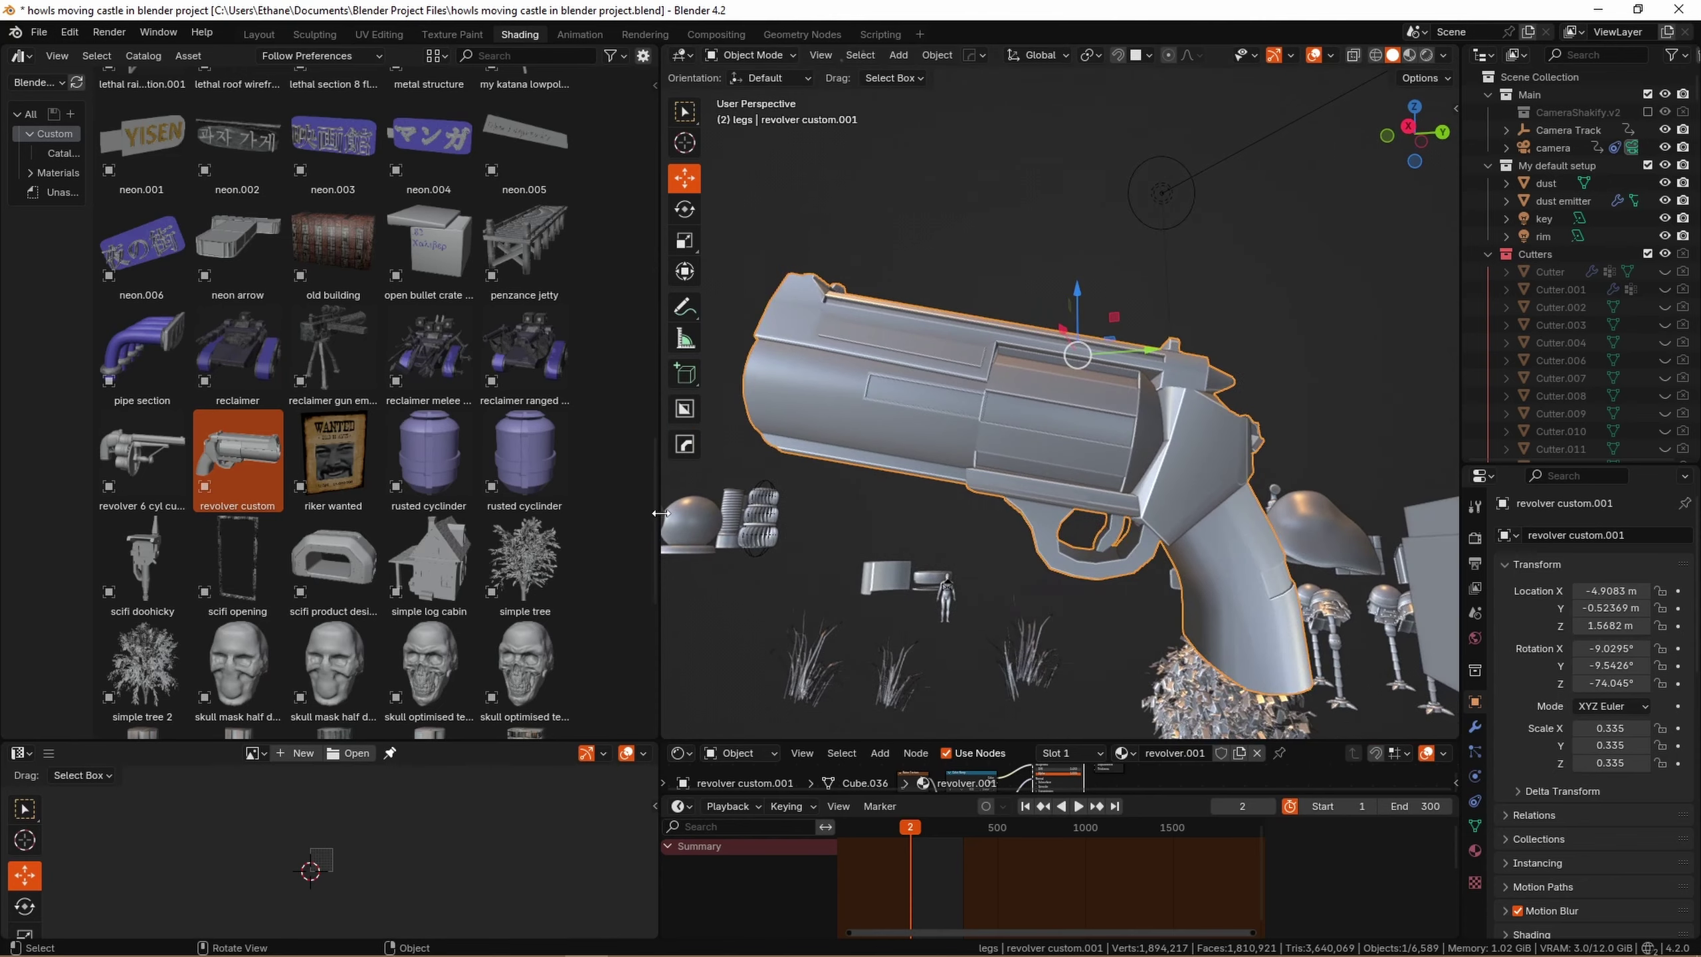
left_click_drag(533, 502, 452, 501)
middle_click_drag(1218, 525, 980, 307, "shift")
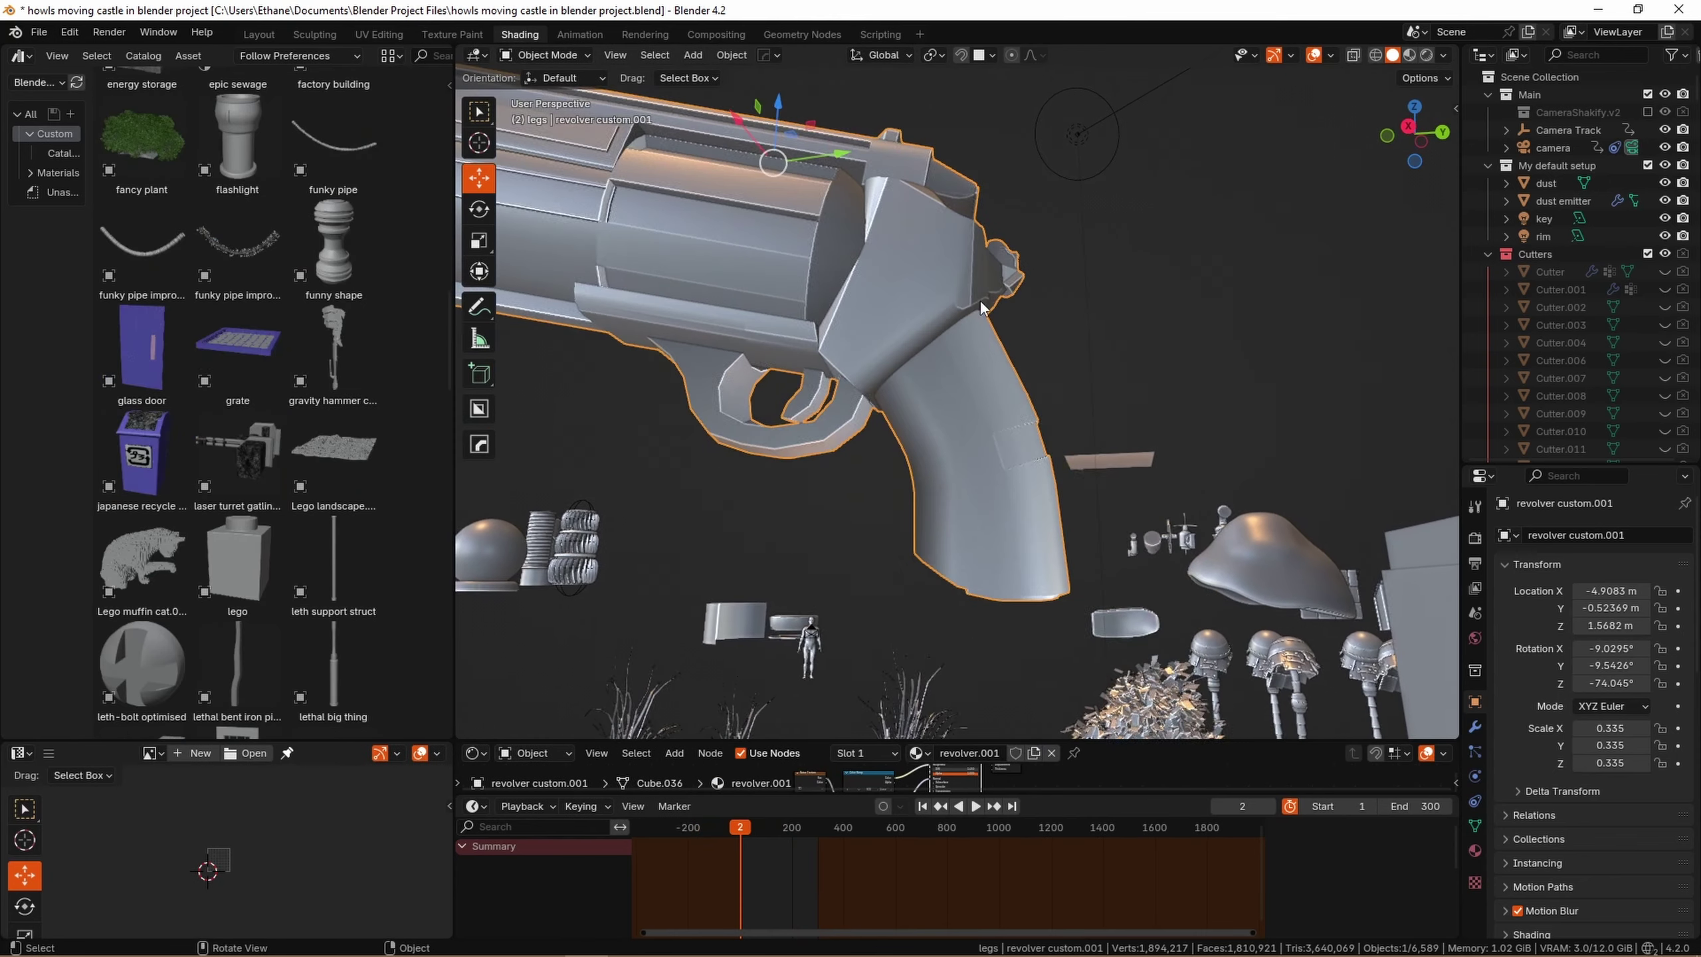
middle_click_drag(1012, 434, 1039, 458)
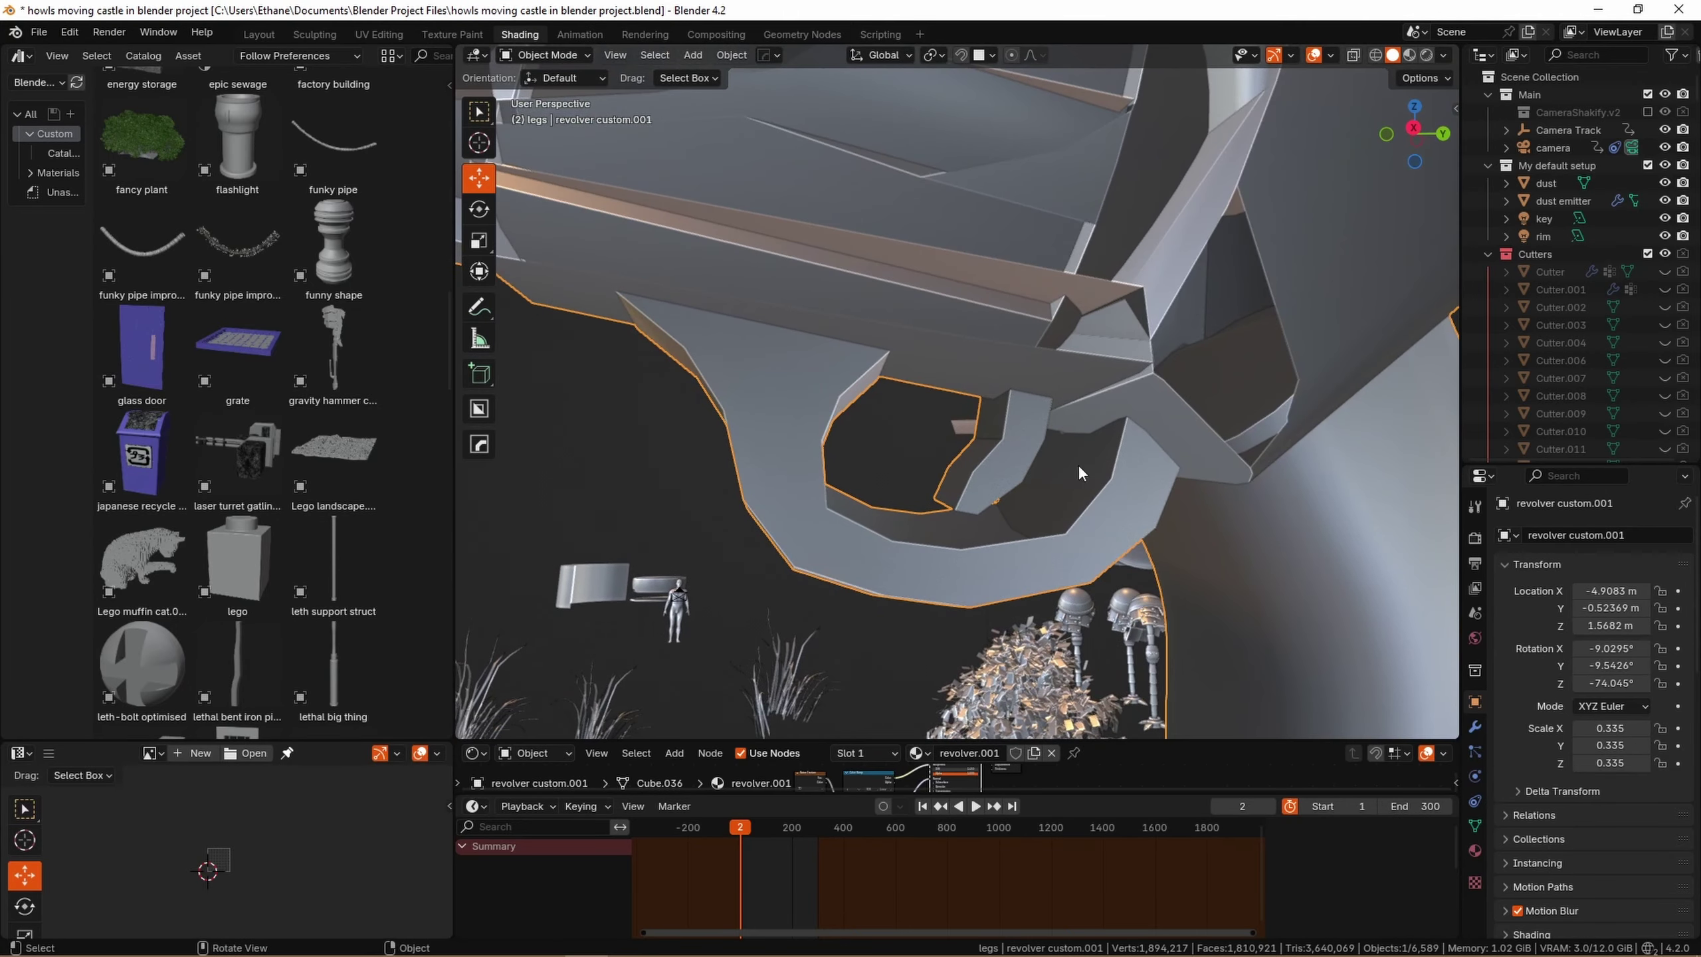
scroll(871, 411, "down", 4)
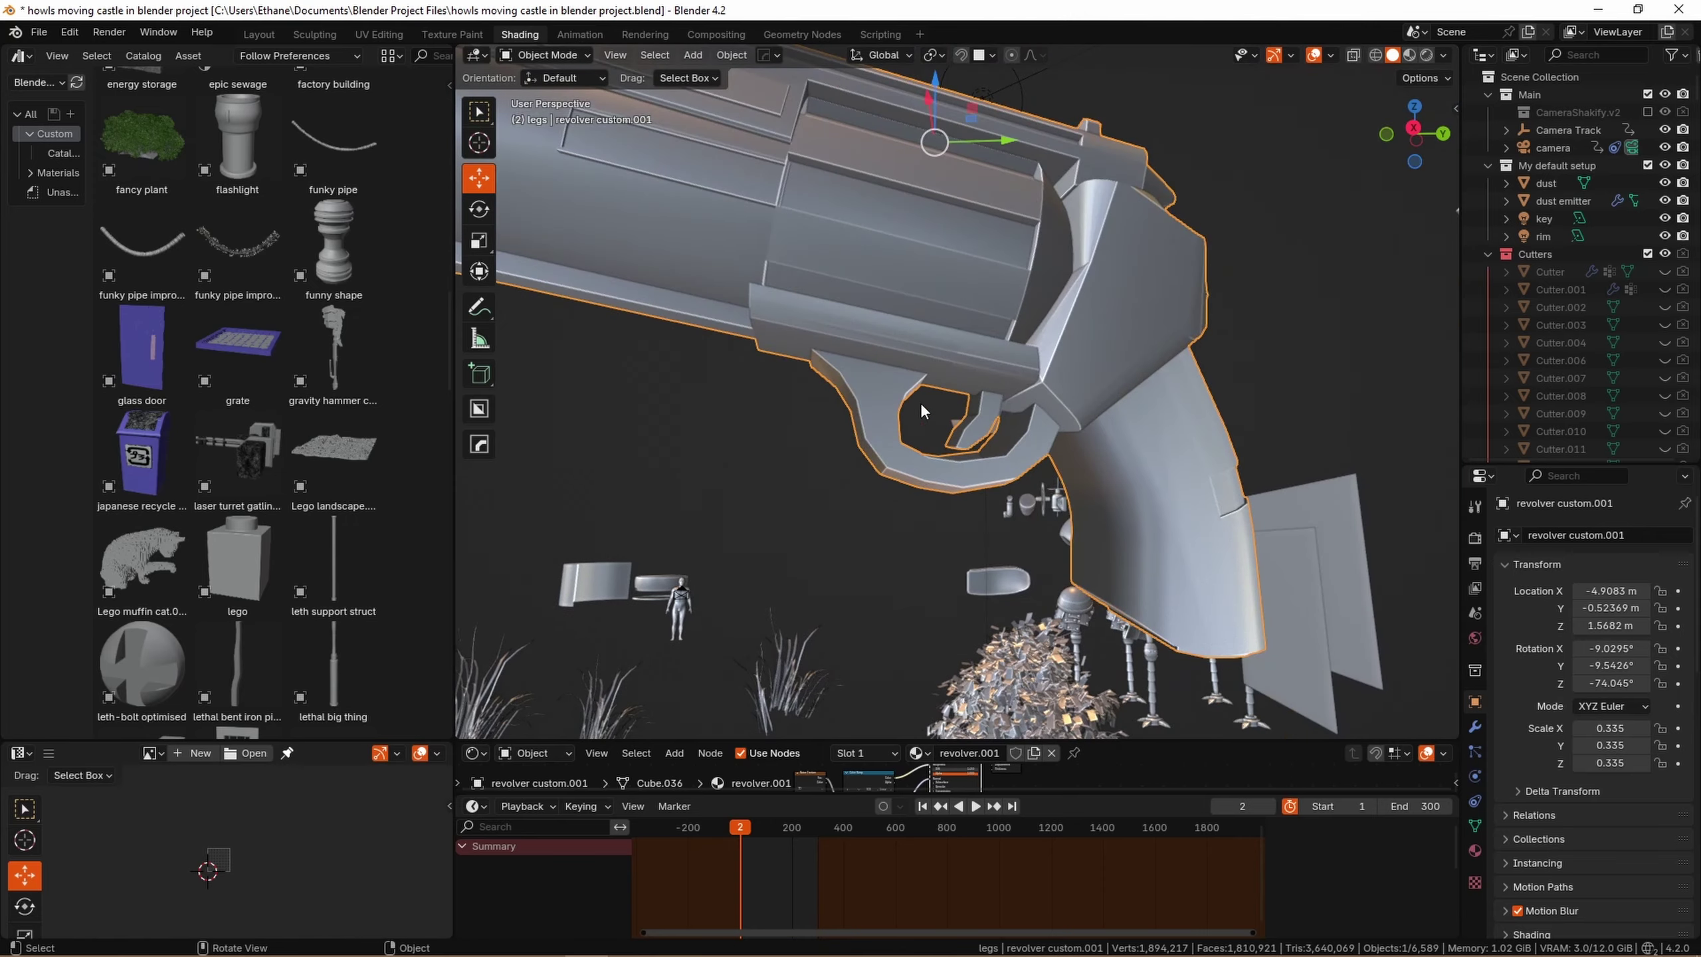
scroll(1019, 463, "up", 5)
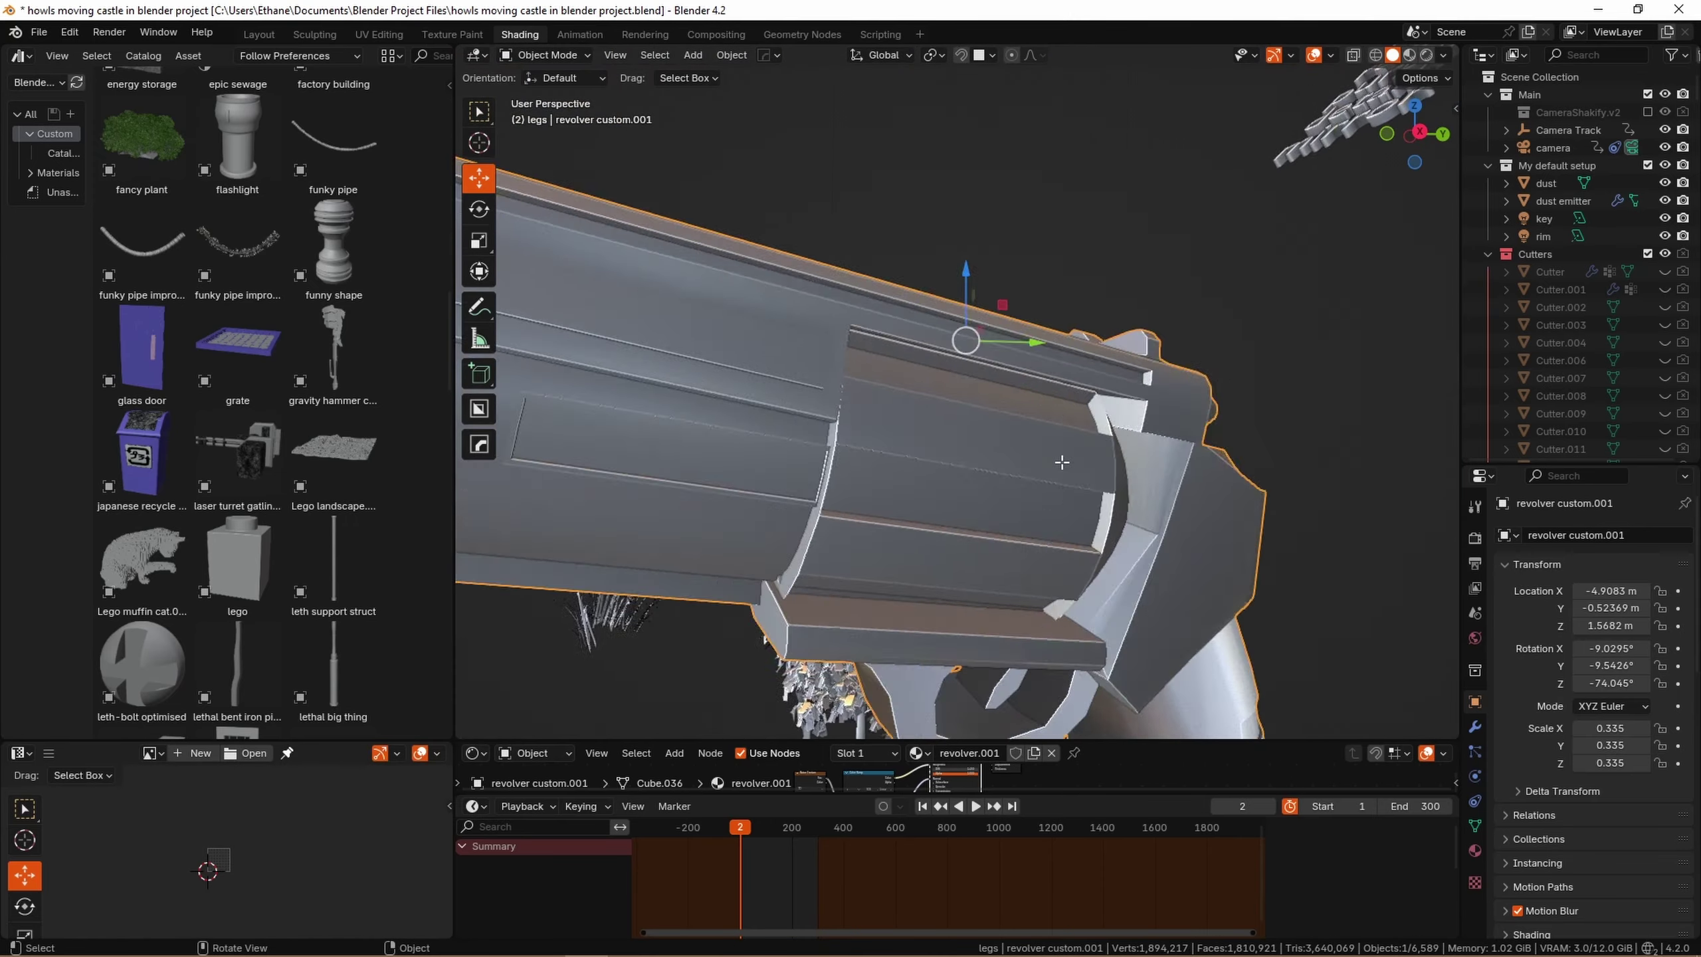
key("Tab")
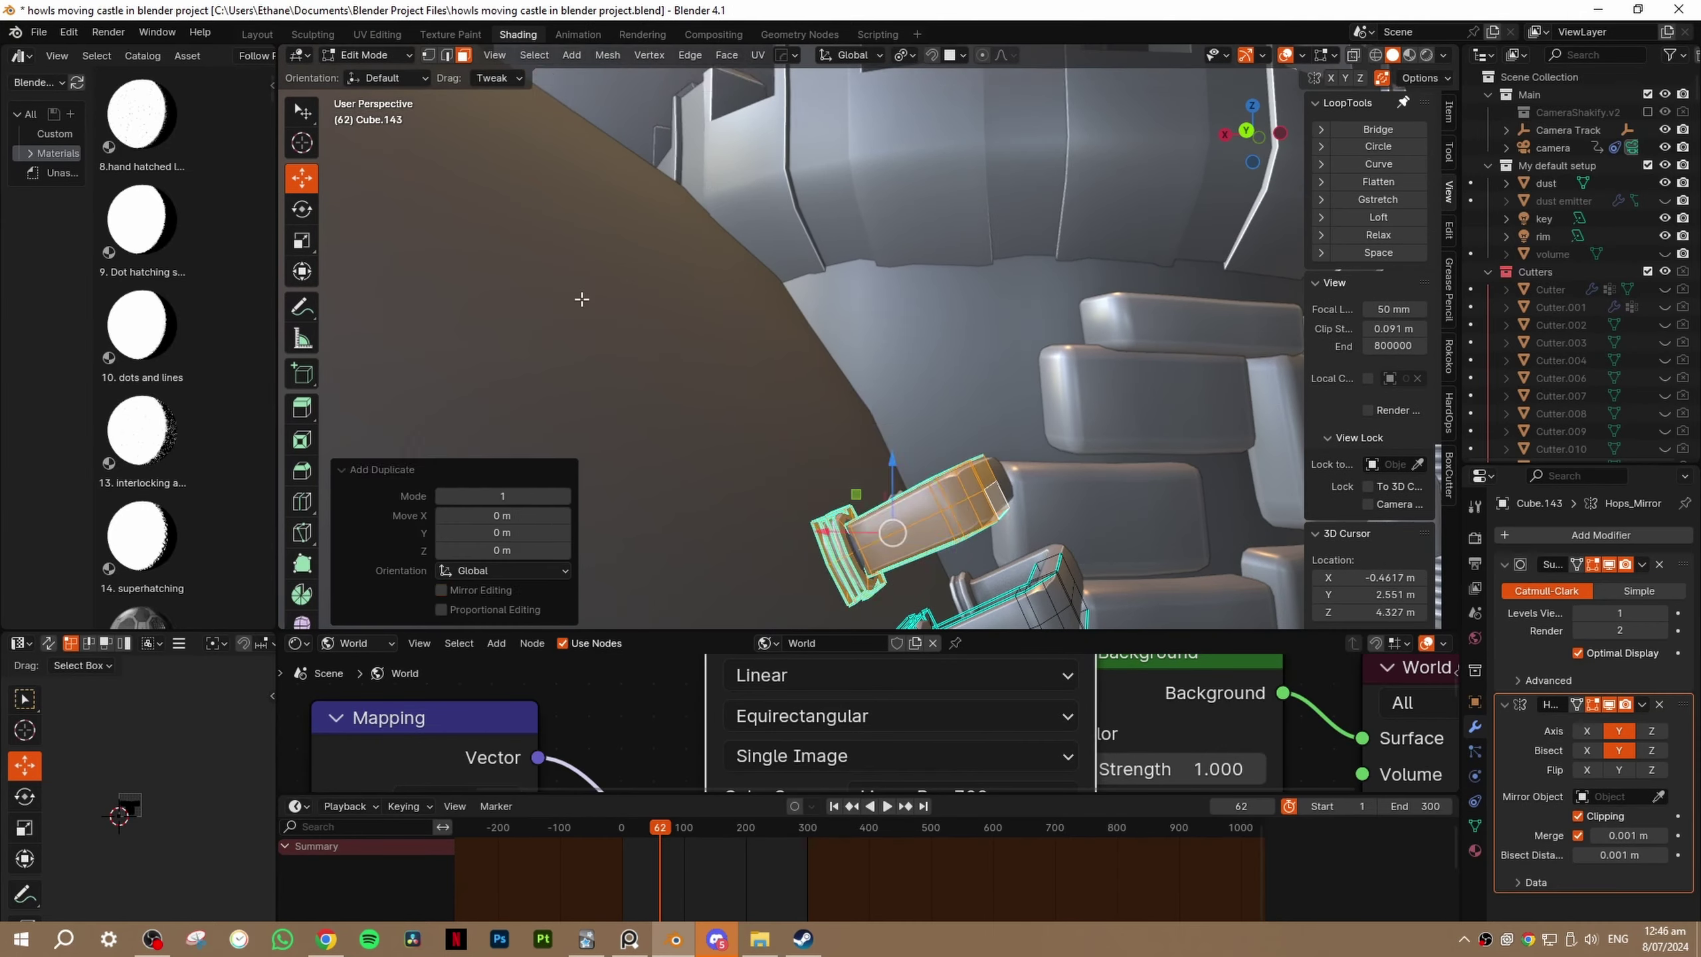
Examine the custom revolver's barrel and muzzle and the castle's curved pipe from different angles
left_click_drag(860, 340, 870, 335)
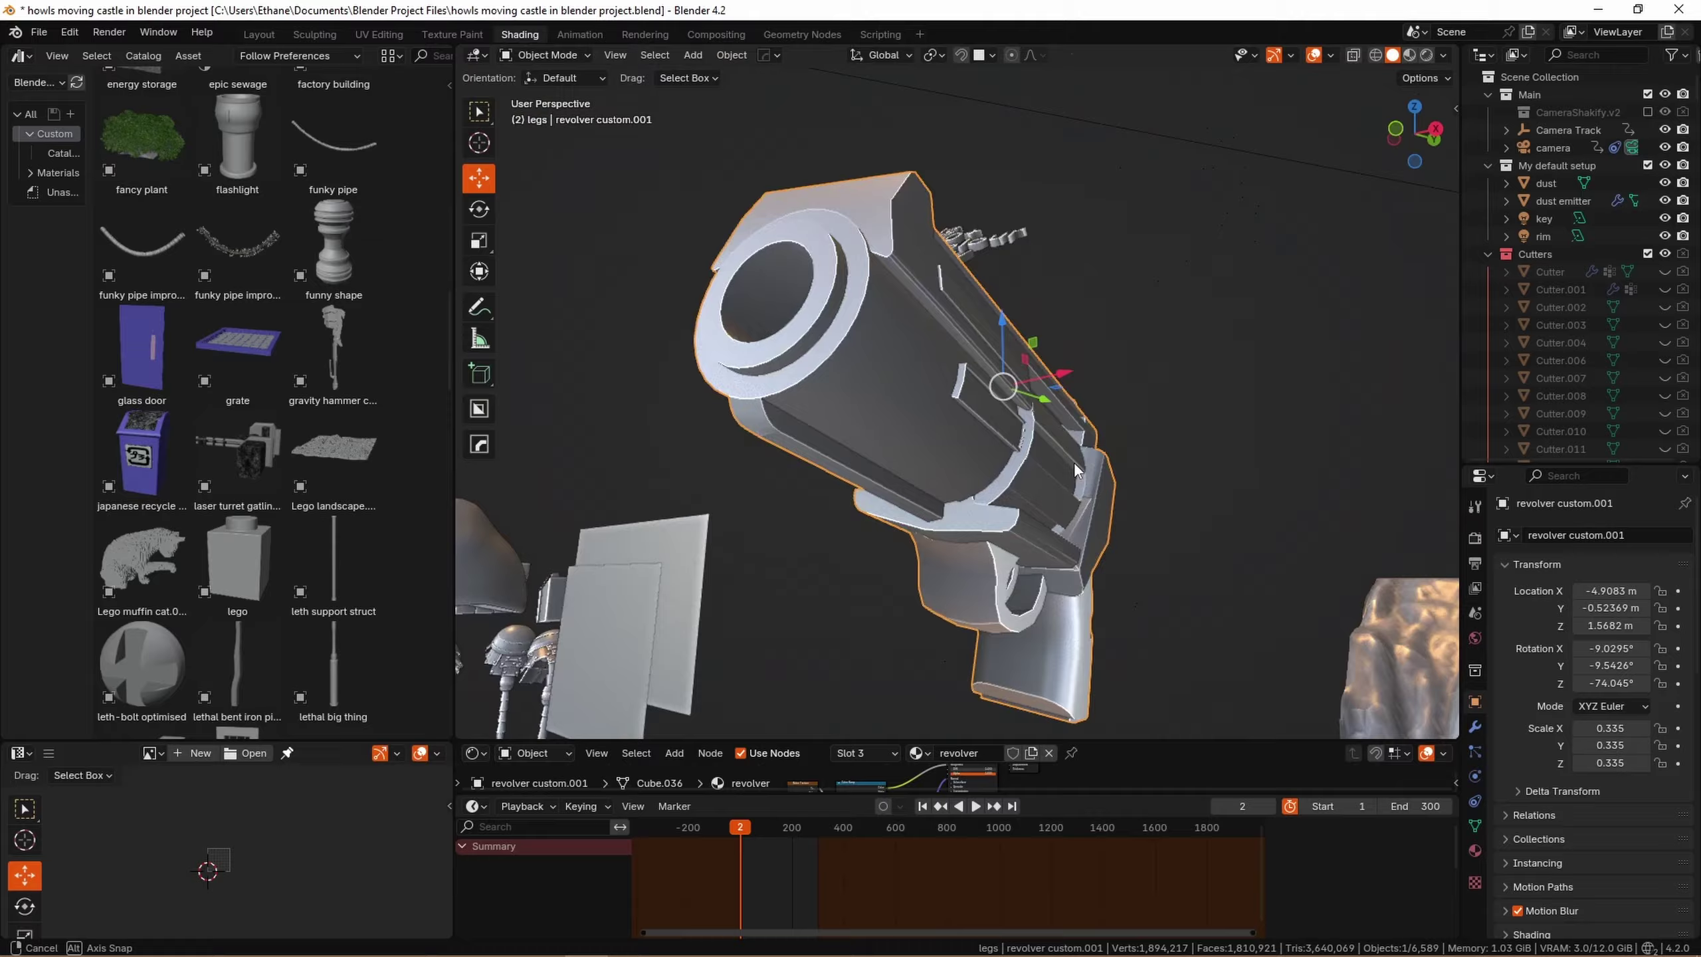
middle_click_drag(1074, 462, 1125, 502)
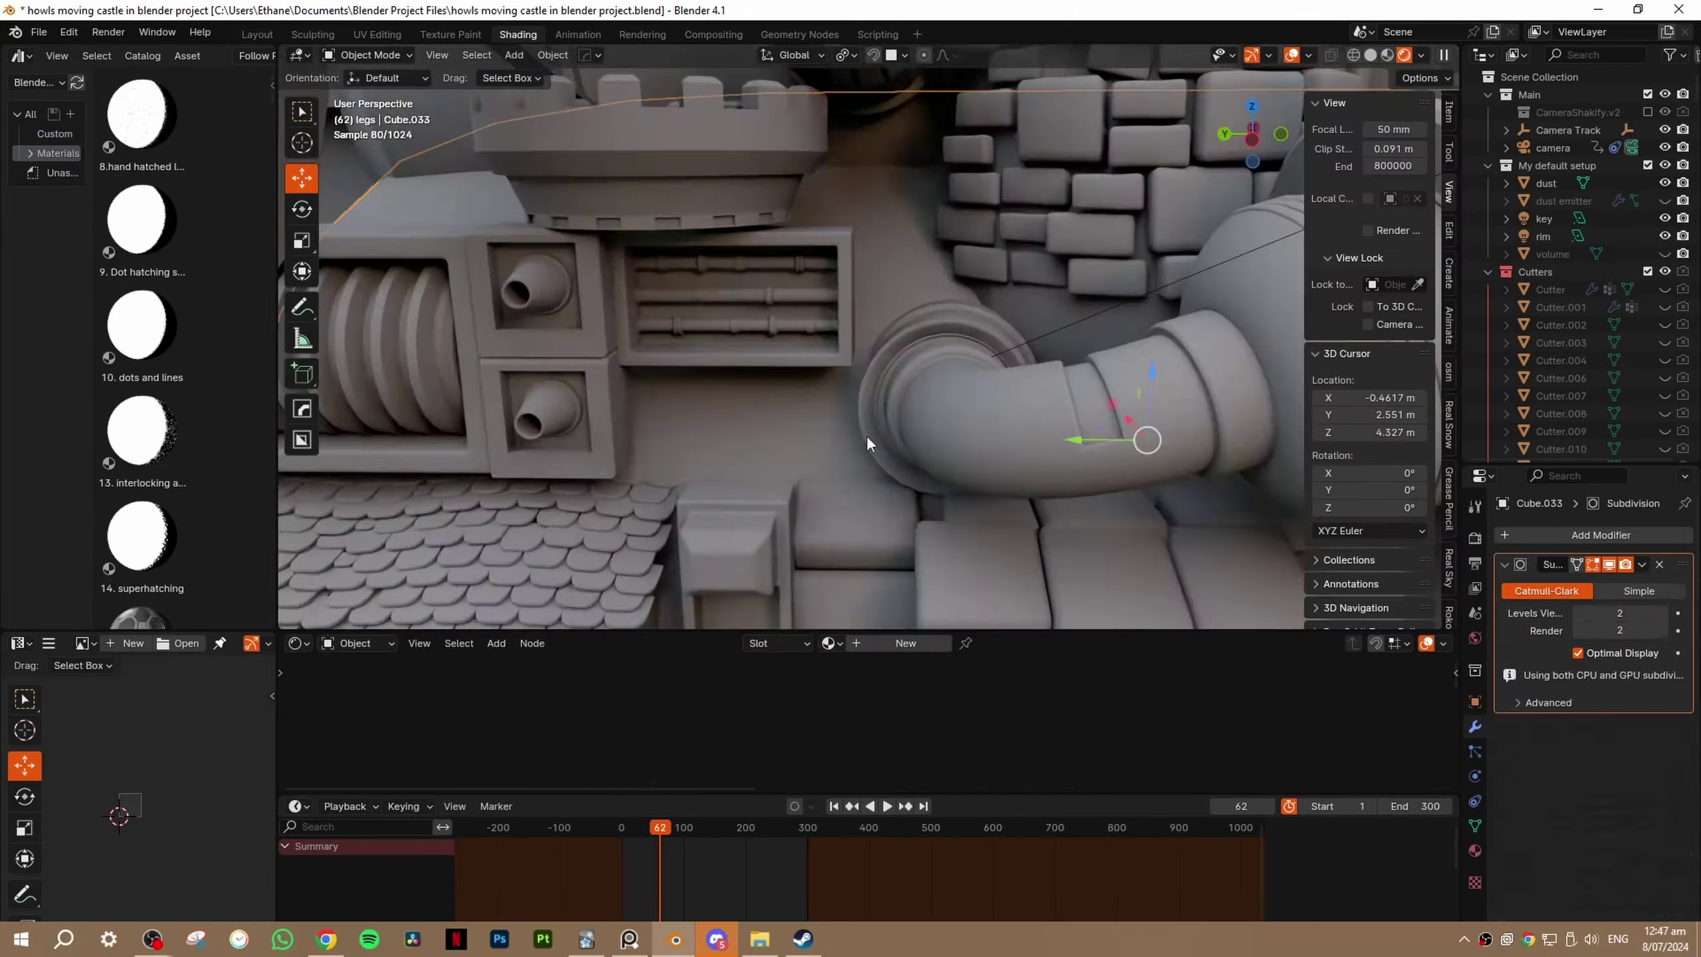
middle_click_drag(867, 435, 1058, 412)
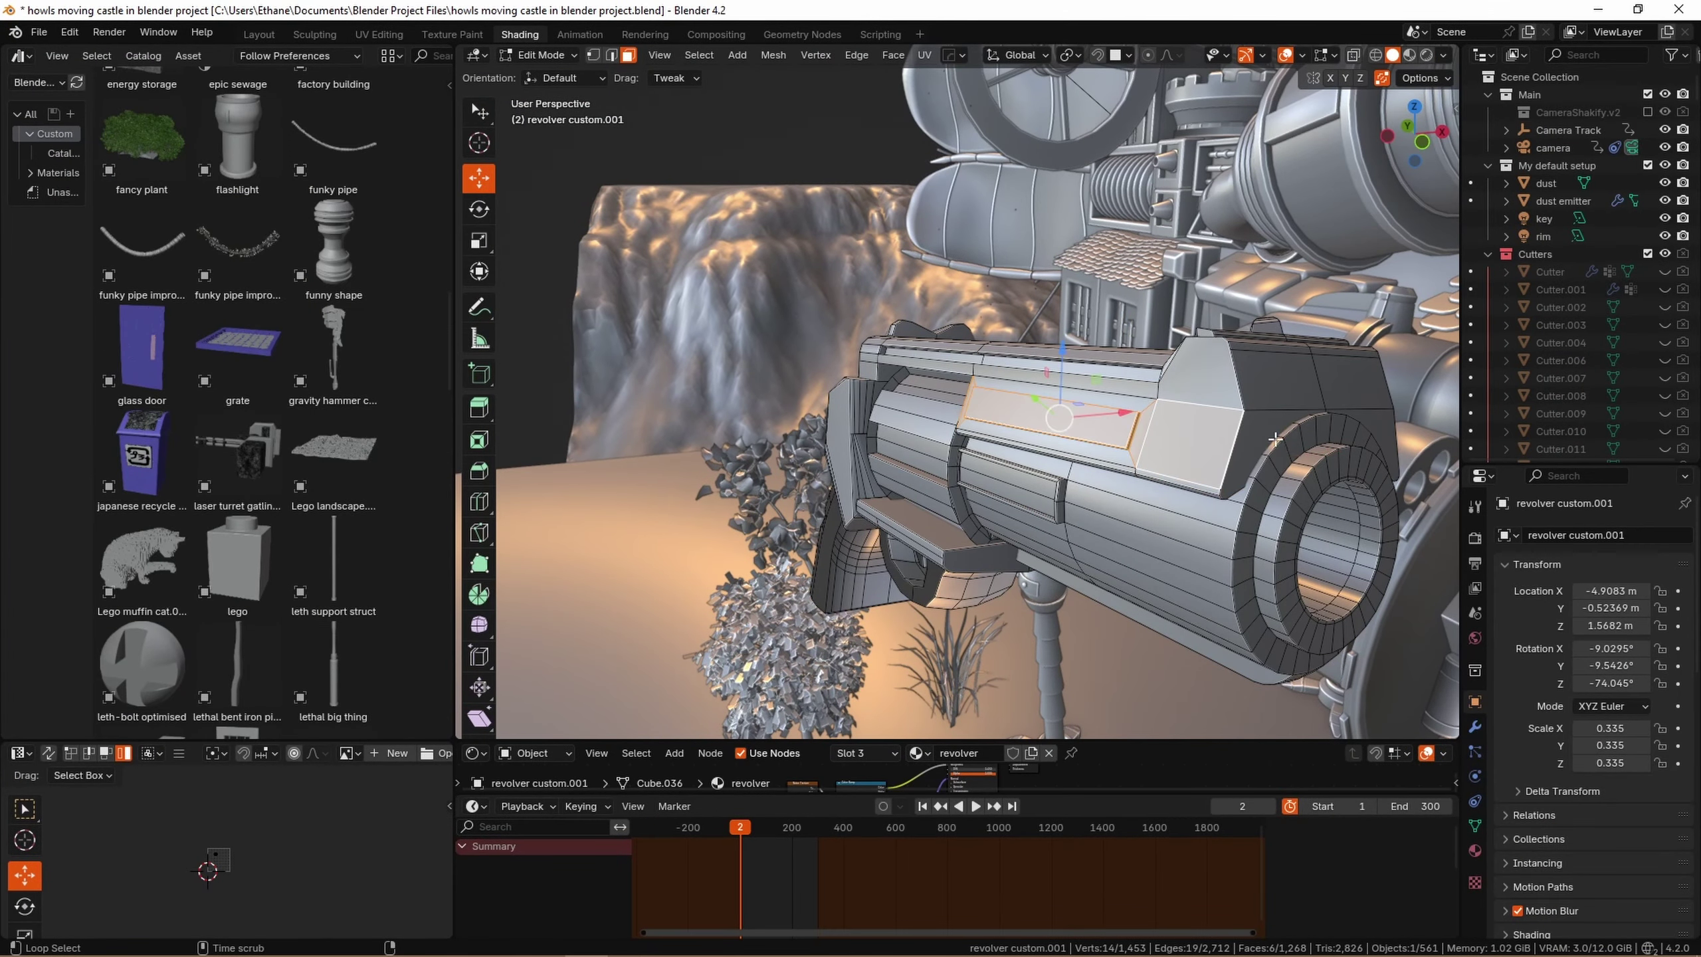
middle_click_drag(1190, 475, 1169, 436)
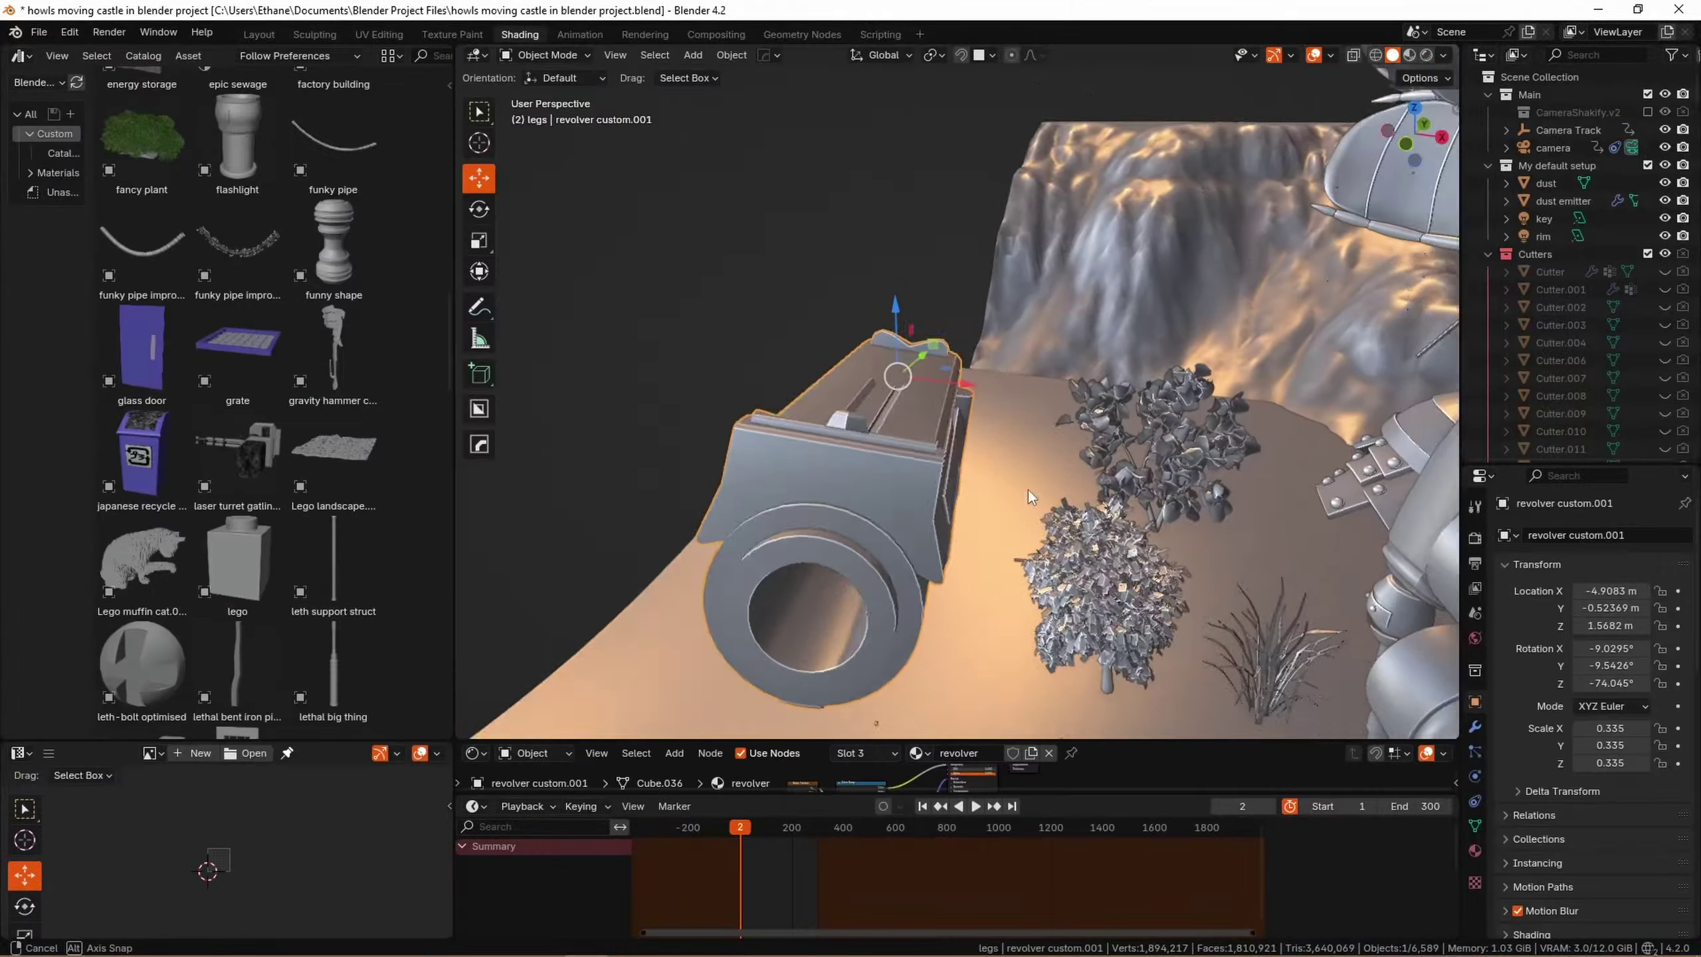
Inspect the custom revolver's muzzle beside the bushes and save the project file
middle_click_drag(1029, 489, 1047, 448)
key("ctrl+s")
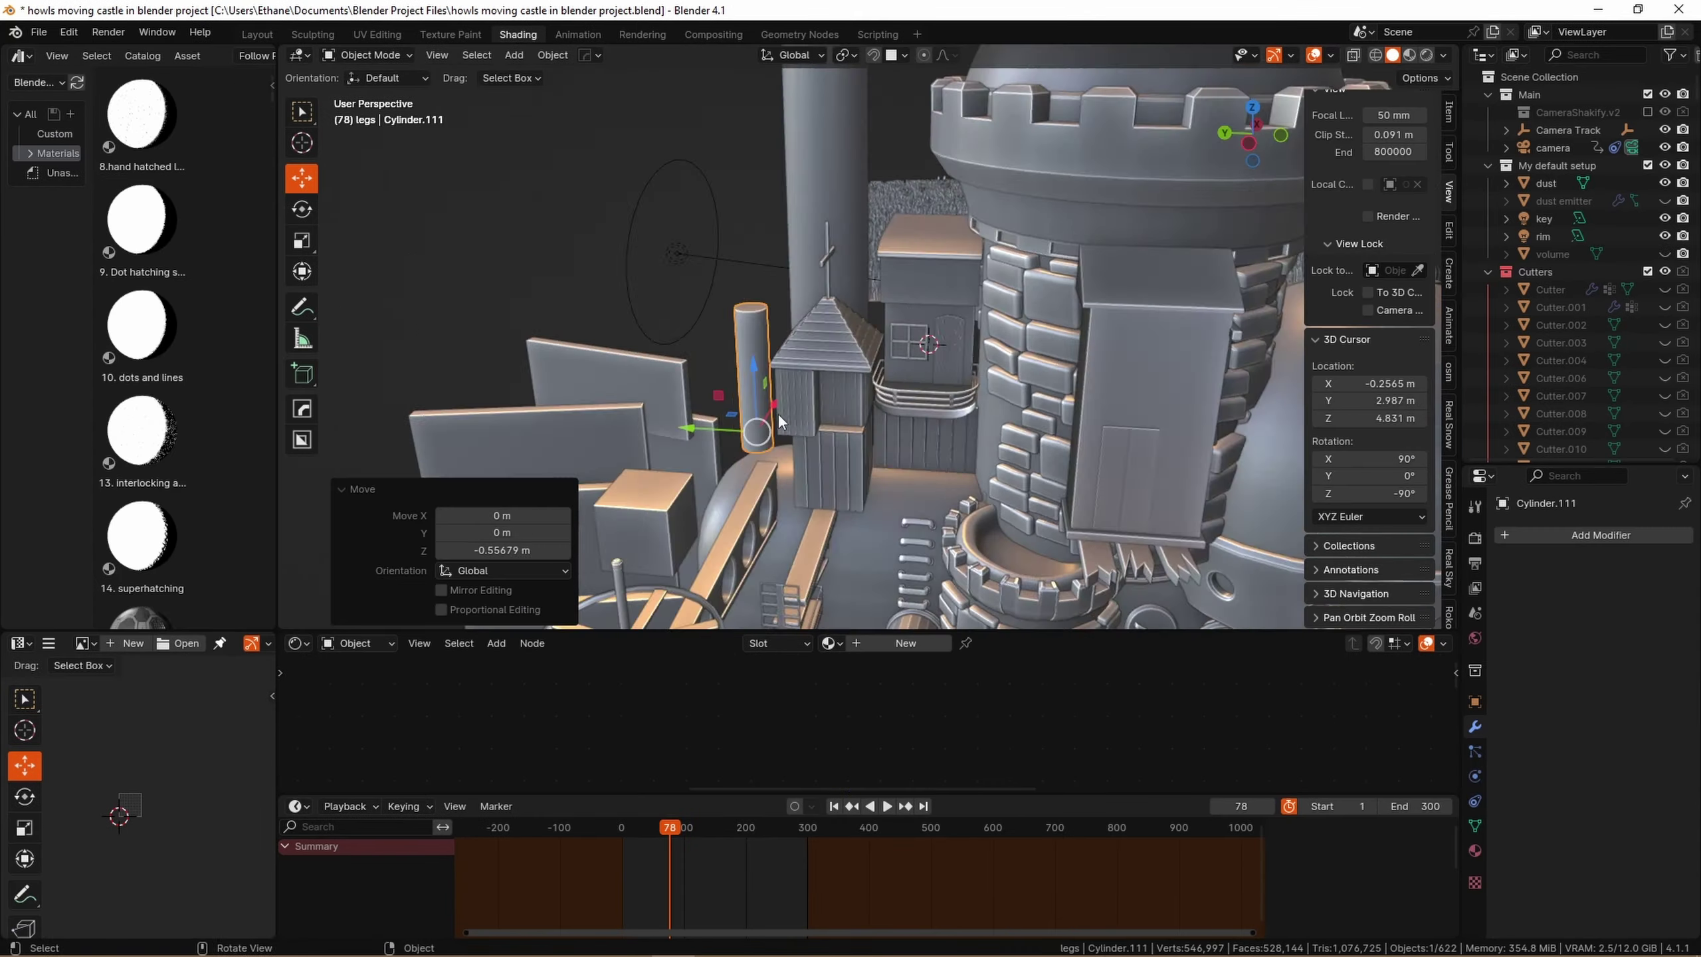
Examine the upright cylinders beside the small pyramid-roofed tower and the curved pipe near the spoked wheel
middle_click_drag(871, 335, 937, 315)
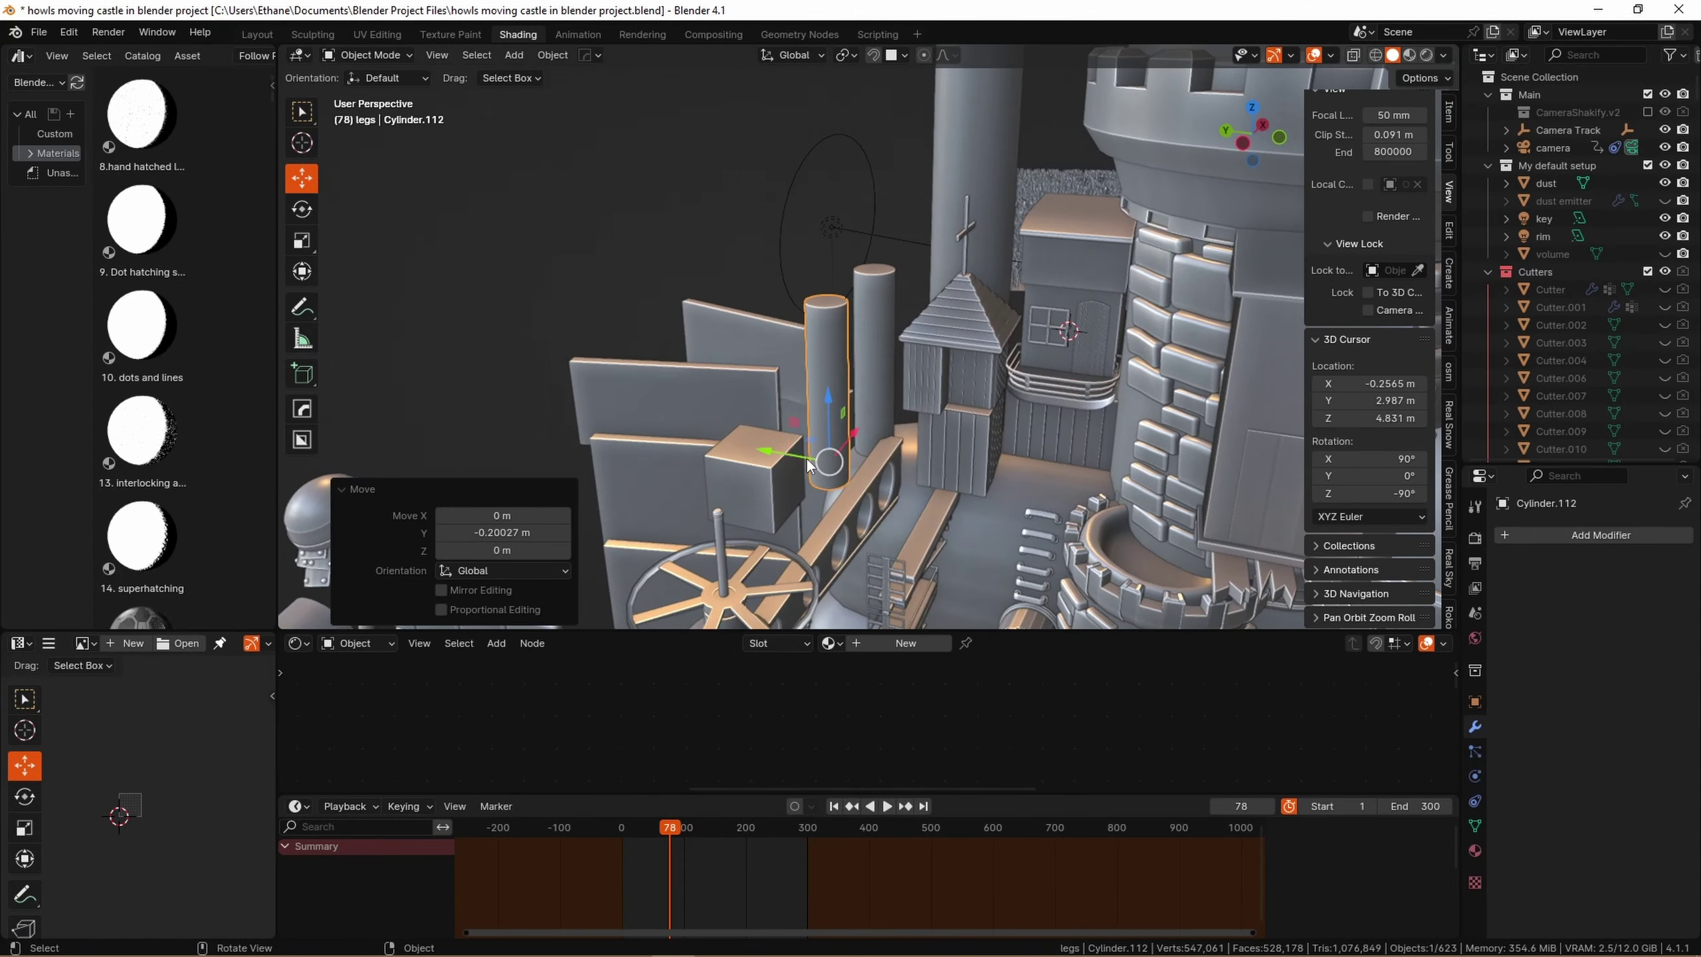
middle_click_drag(811, 464, 1029, 454)
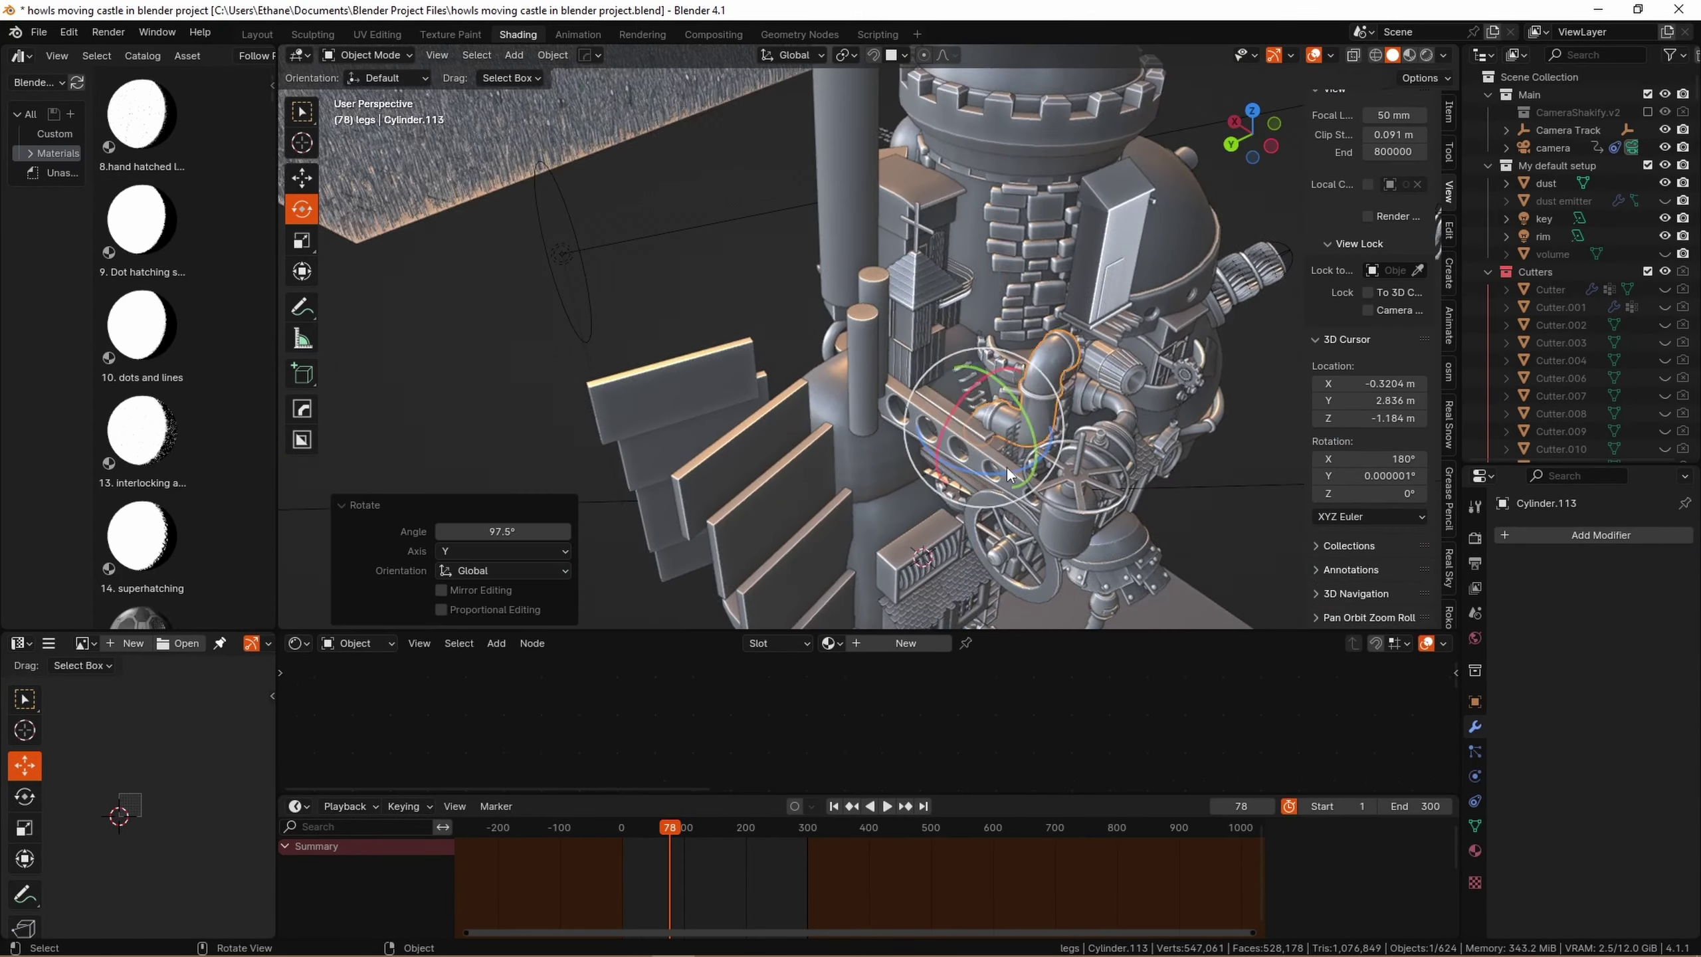
key("KP_Decimal")
middle_click_drag(1003, 335, 938, 435)
Add a plane mesh near the jointed rails on the castle's curved hull
key("shift+a")
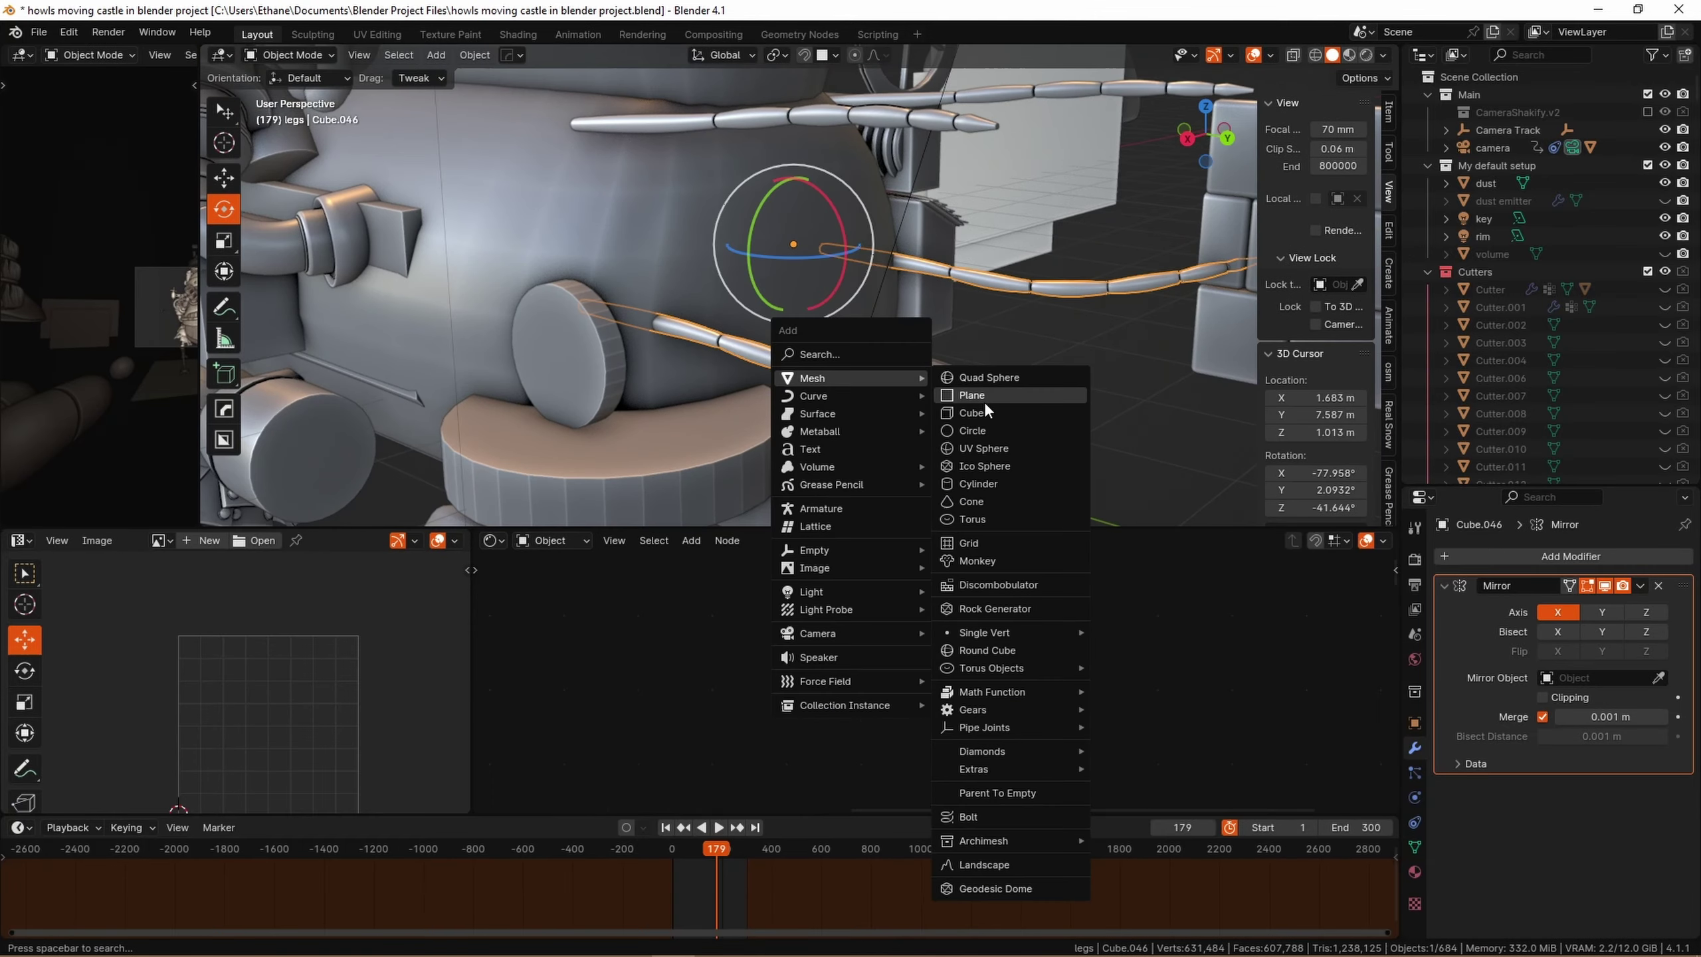
left_click(985, 399)
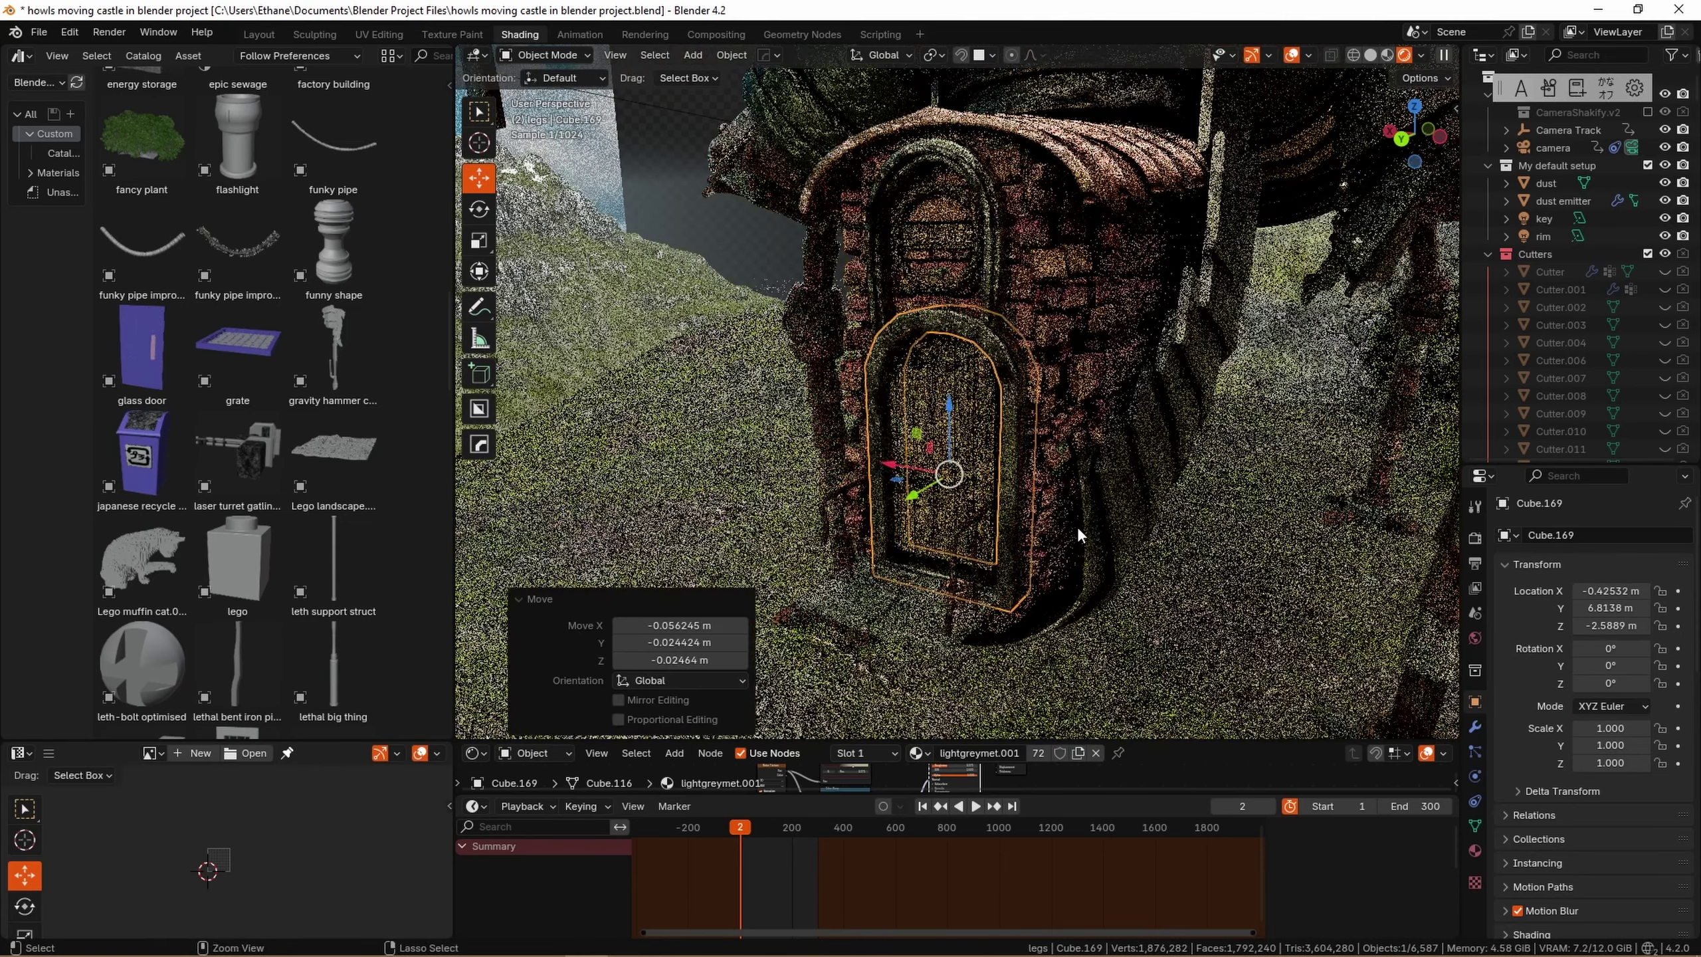
Undo the last move of the arched door frame and examine the rope-ringed sign above the wooden door
key("ctrl+z")
scroll(998, 407, "up", 4)
scroll(931, 373, "down", 3)
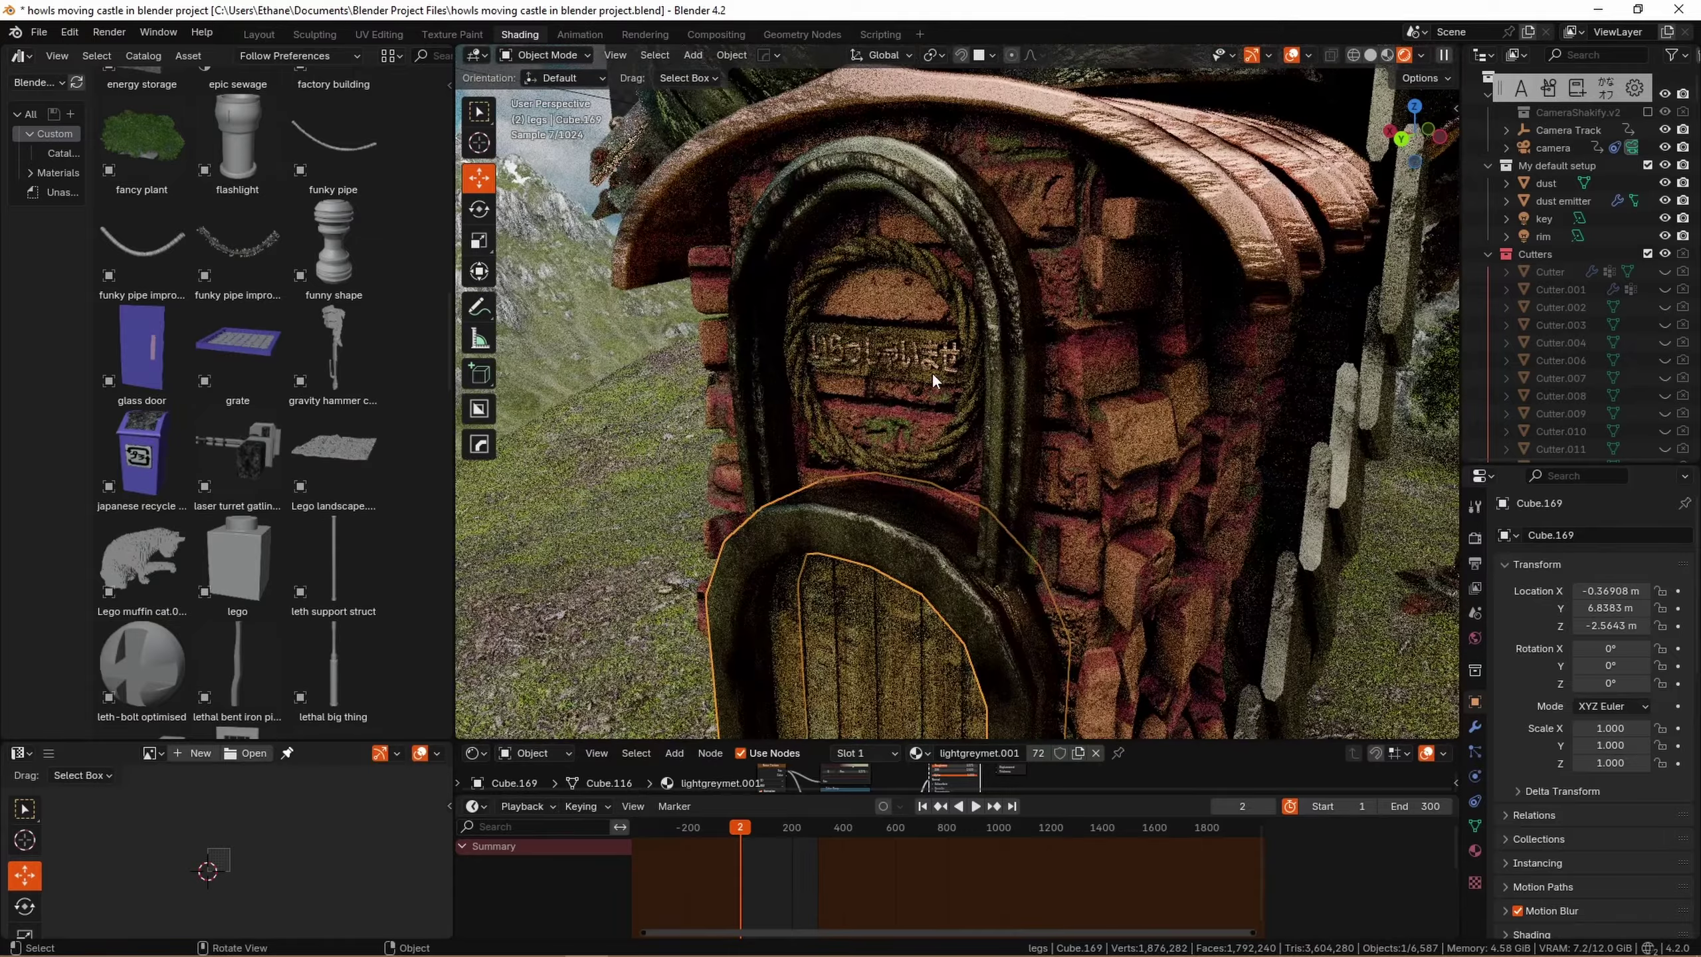
scroll(925, 368, "up", 4)
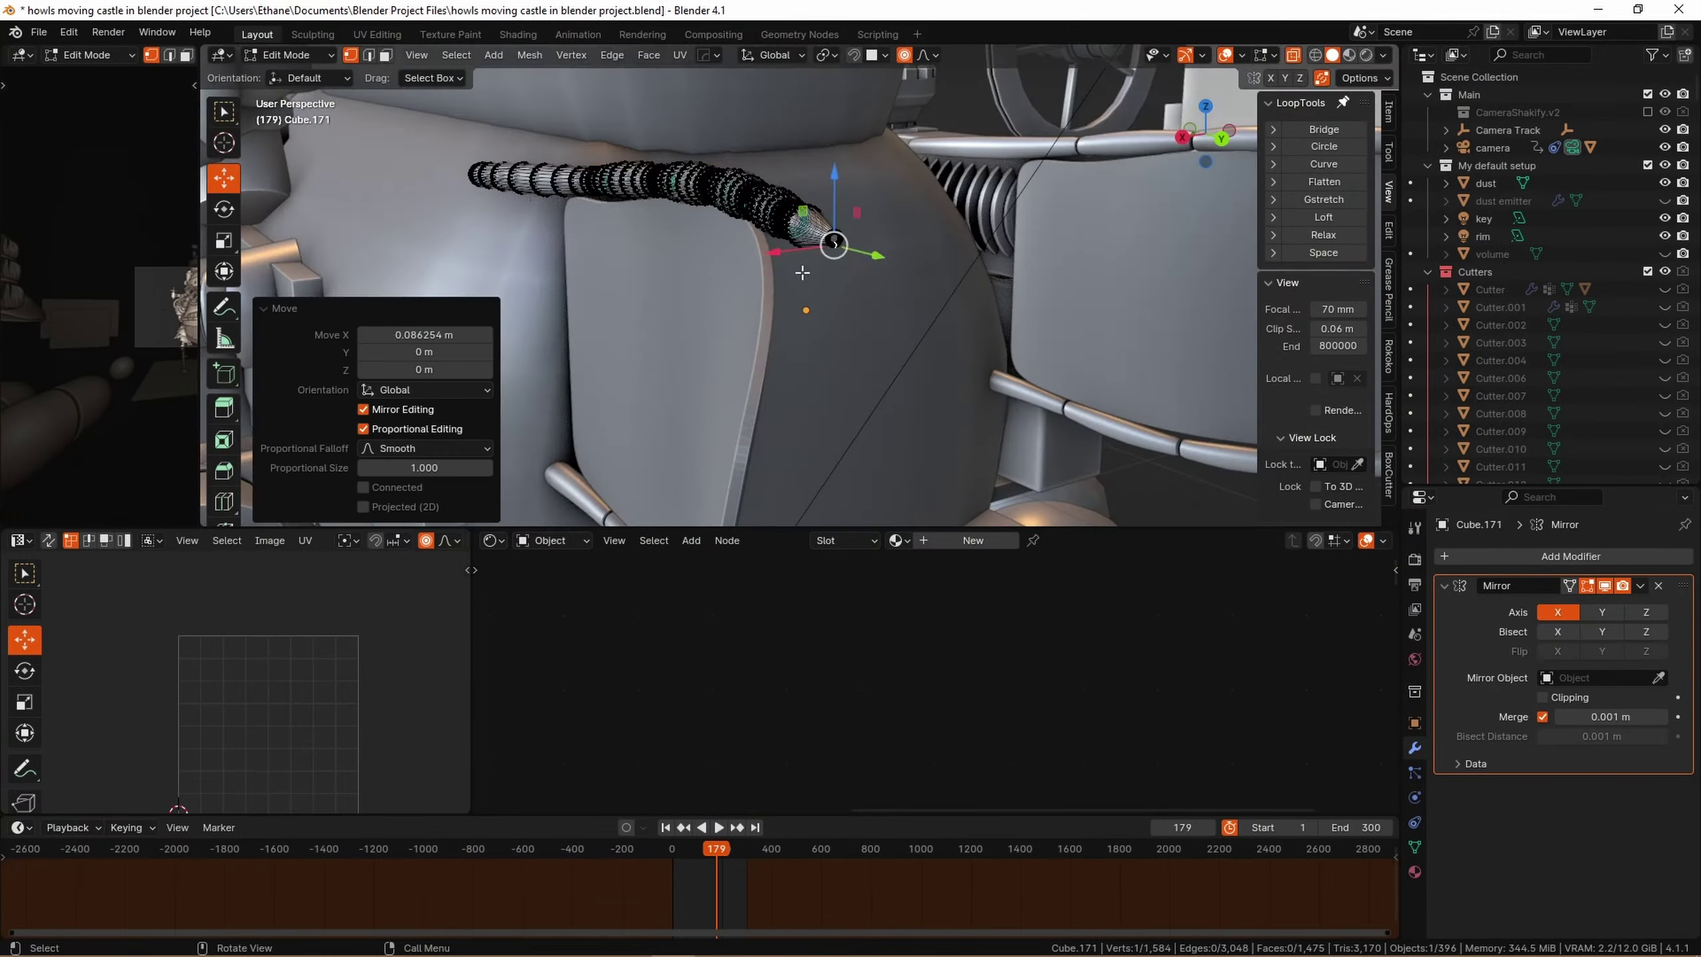
Open the proportional editing falloff options and start moving the selected vertex on the curved panel's upper edge
left_click(927, 55)
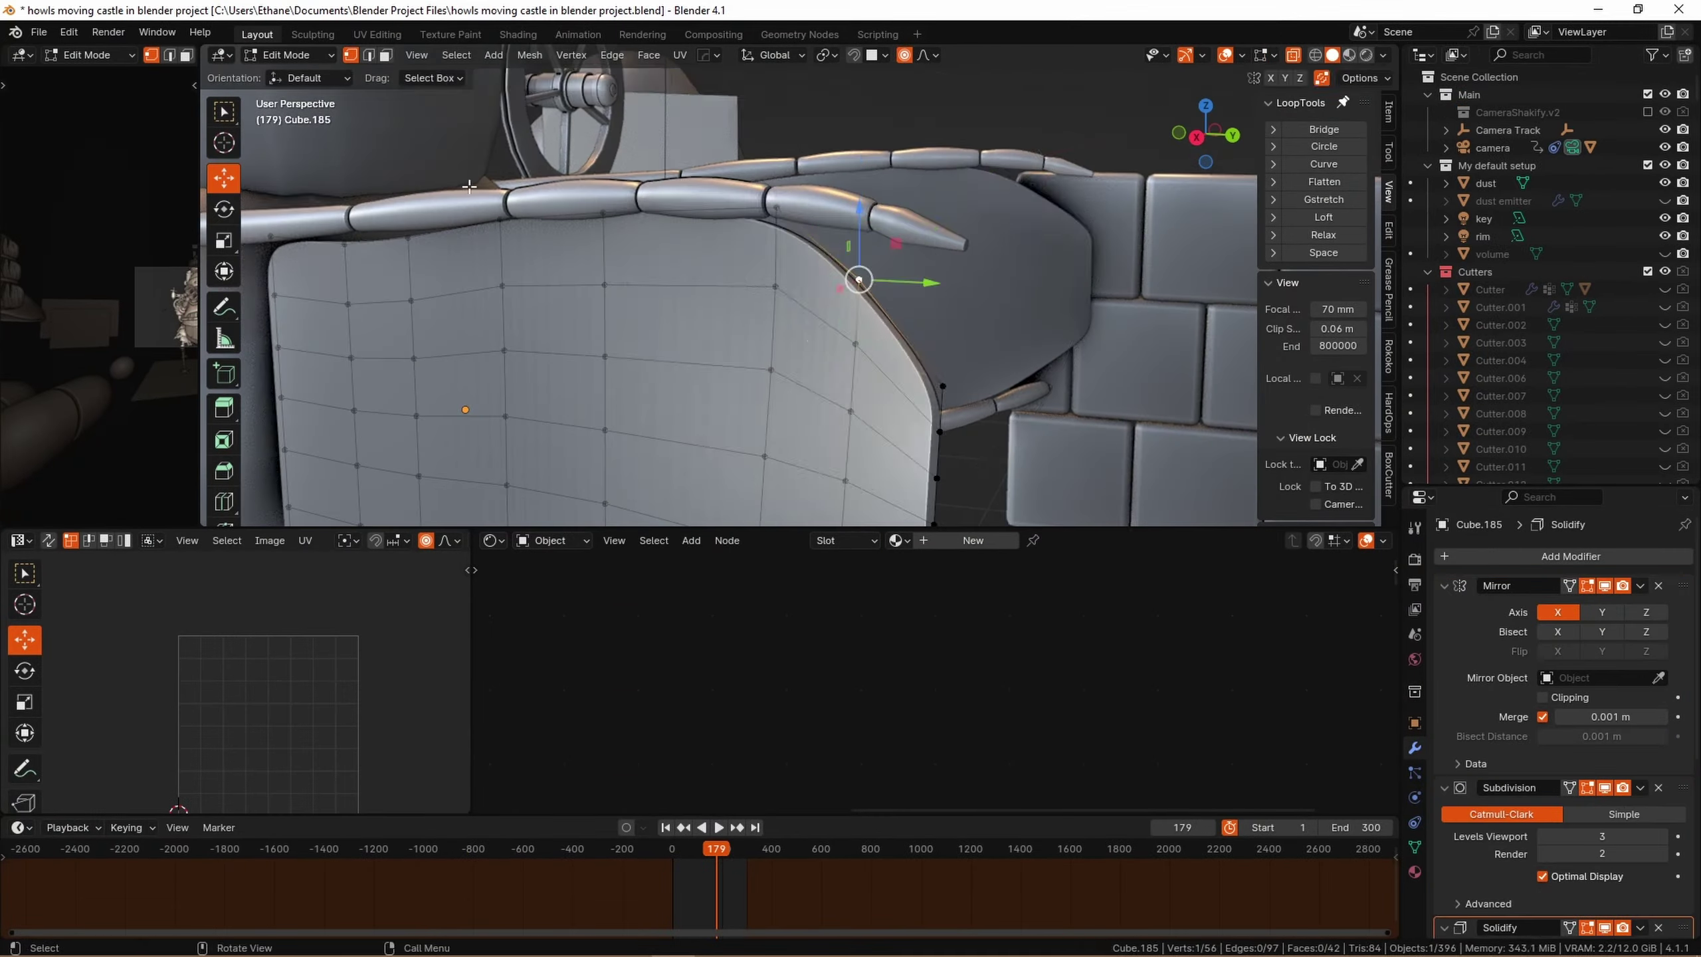
key("g")
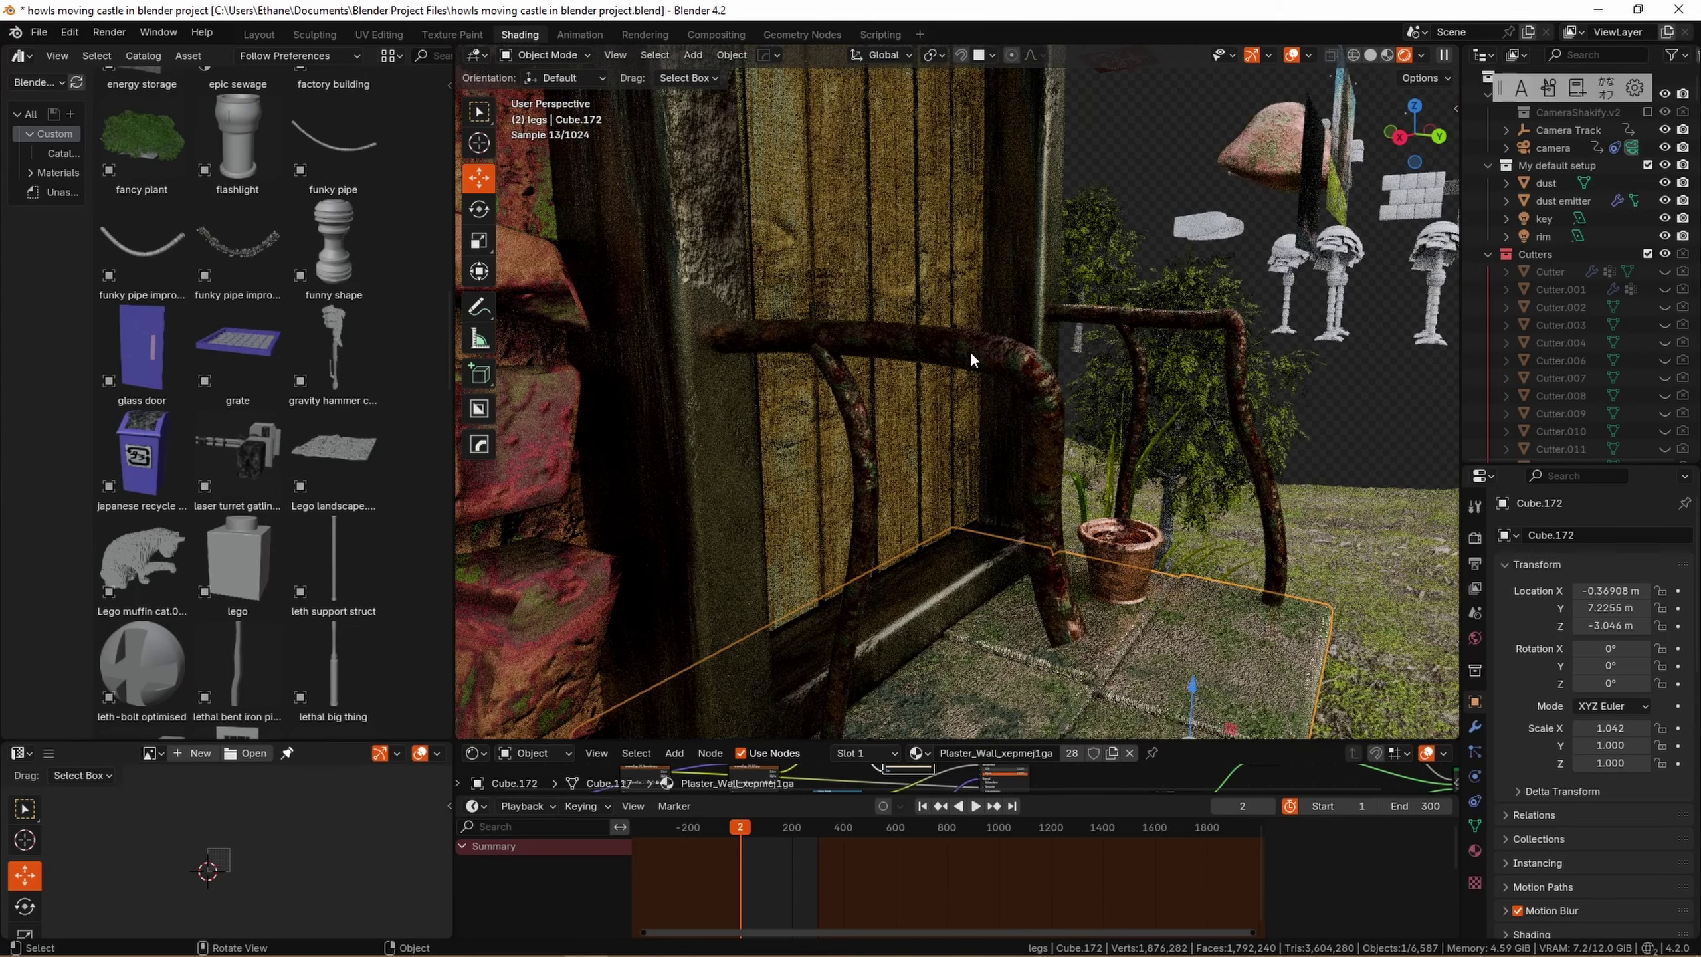
Select the rusty handrail pipes and their supports on both sides of the doorstep one after another
left_click(970, 356)
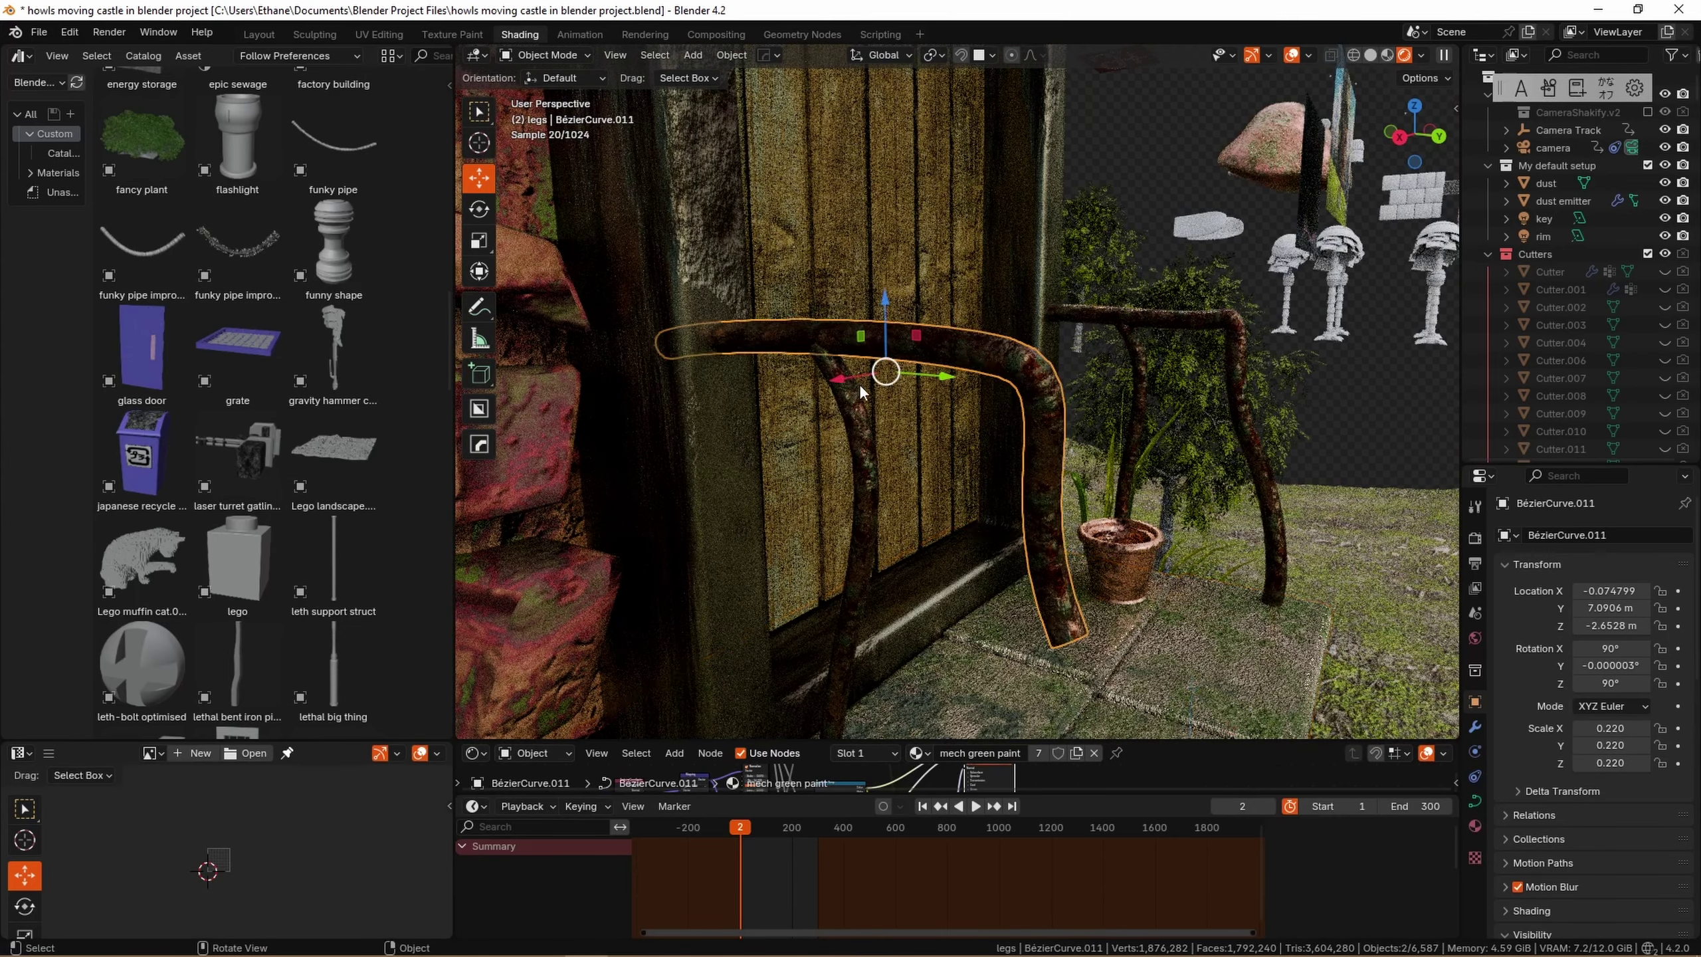
left_click(821, 596)
left_click(1172, 303)
left_click(1141, 331)
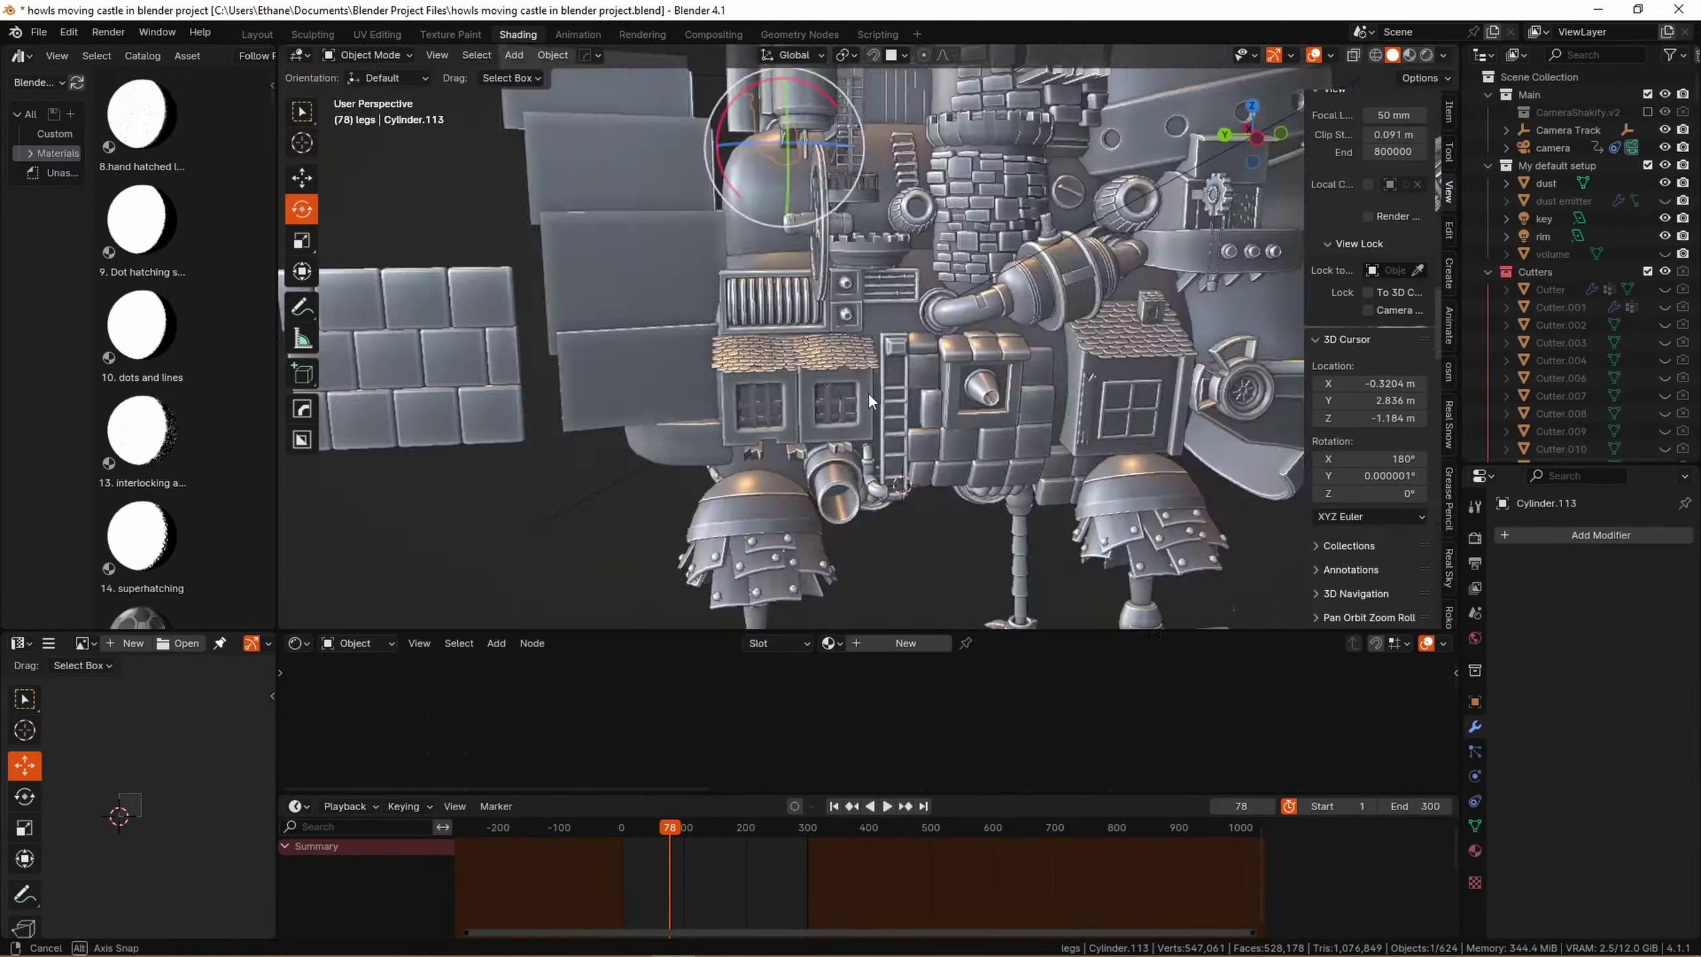
Inspect the framed box with three horizontal pipes beside the two round nozzles above the shingle roof
scroll(867, 392, "up", 5)
left_click(854, 291)
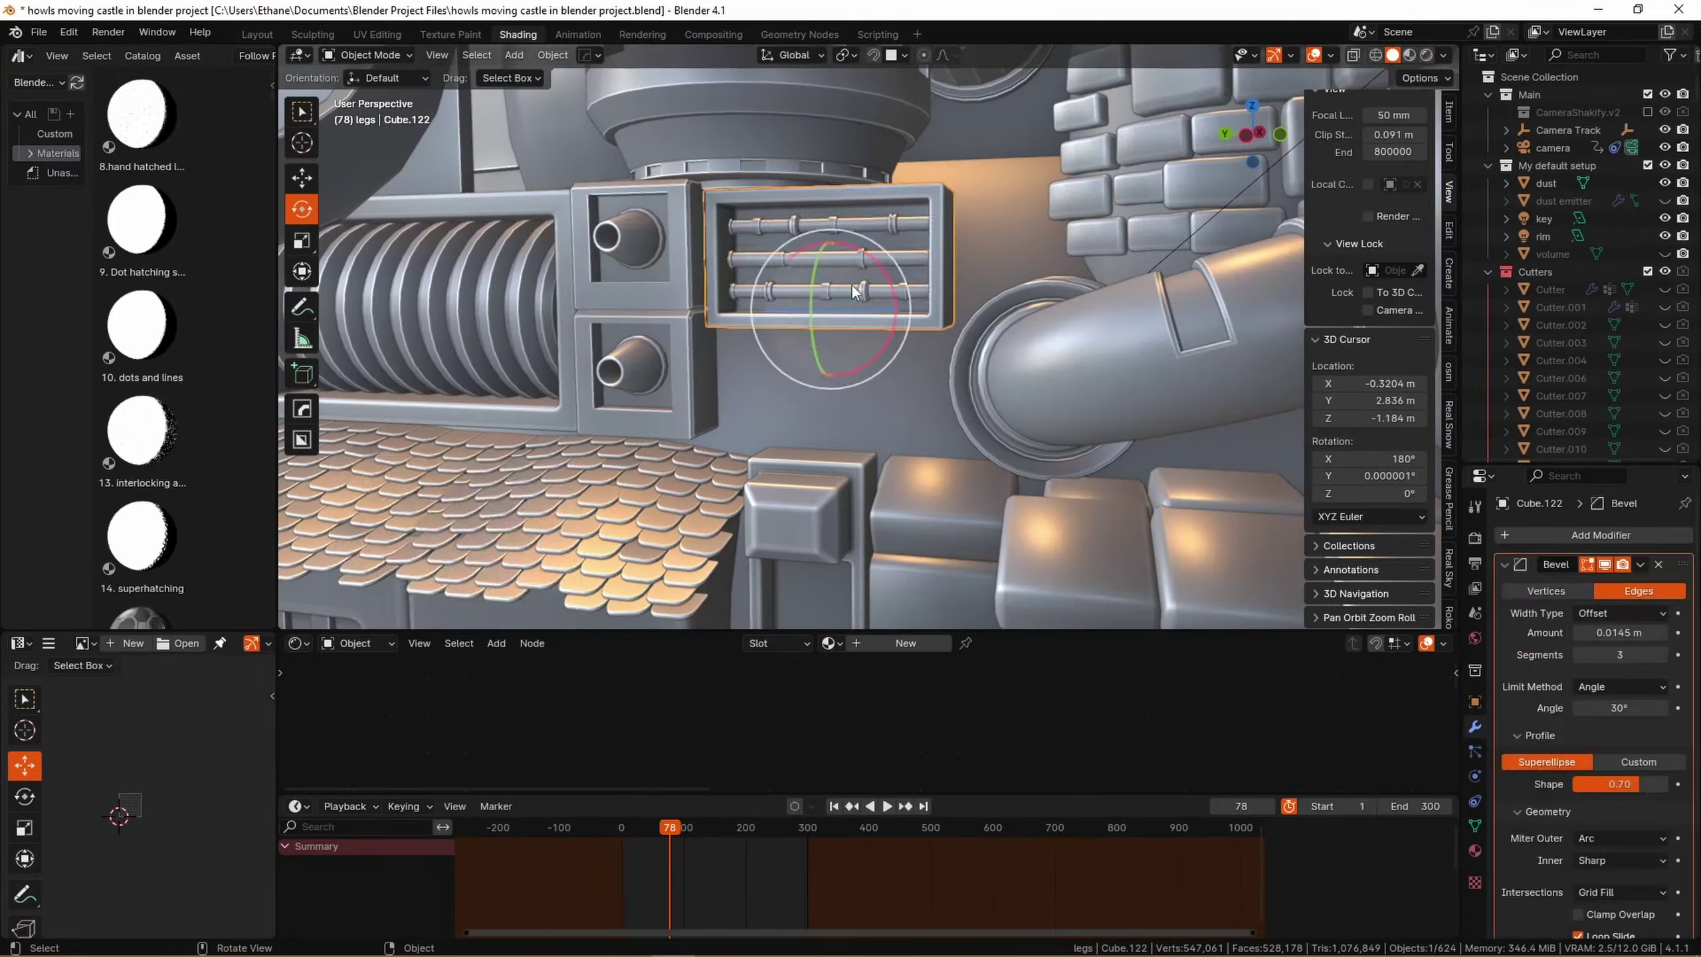
left_click(935, 362)
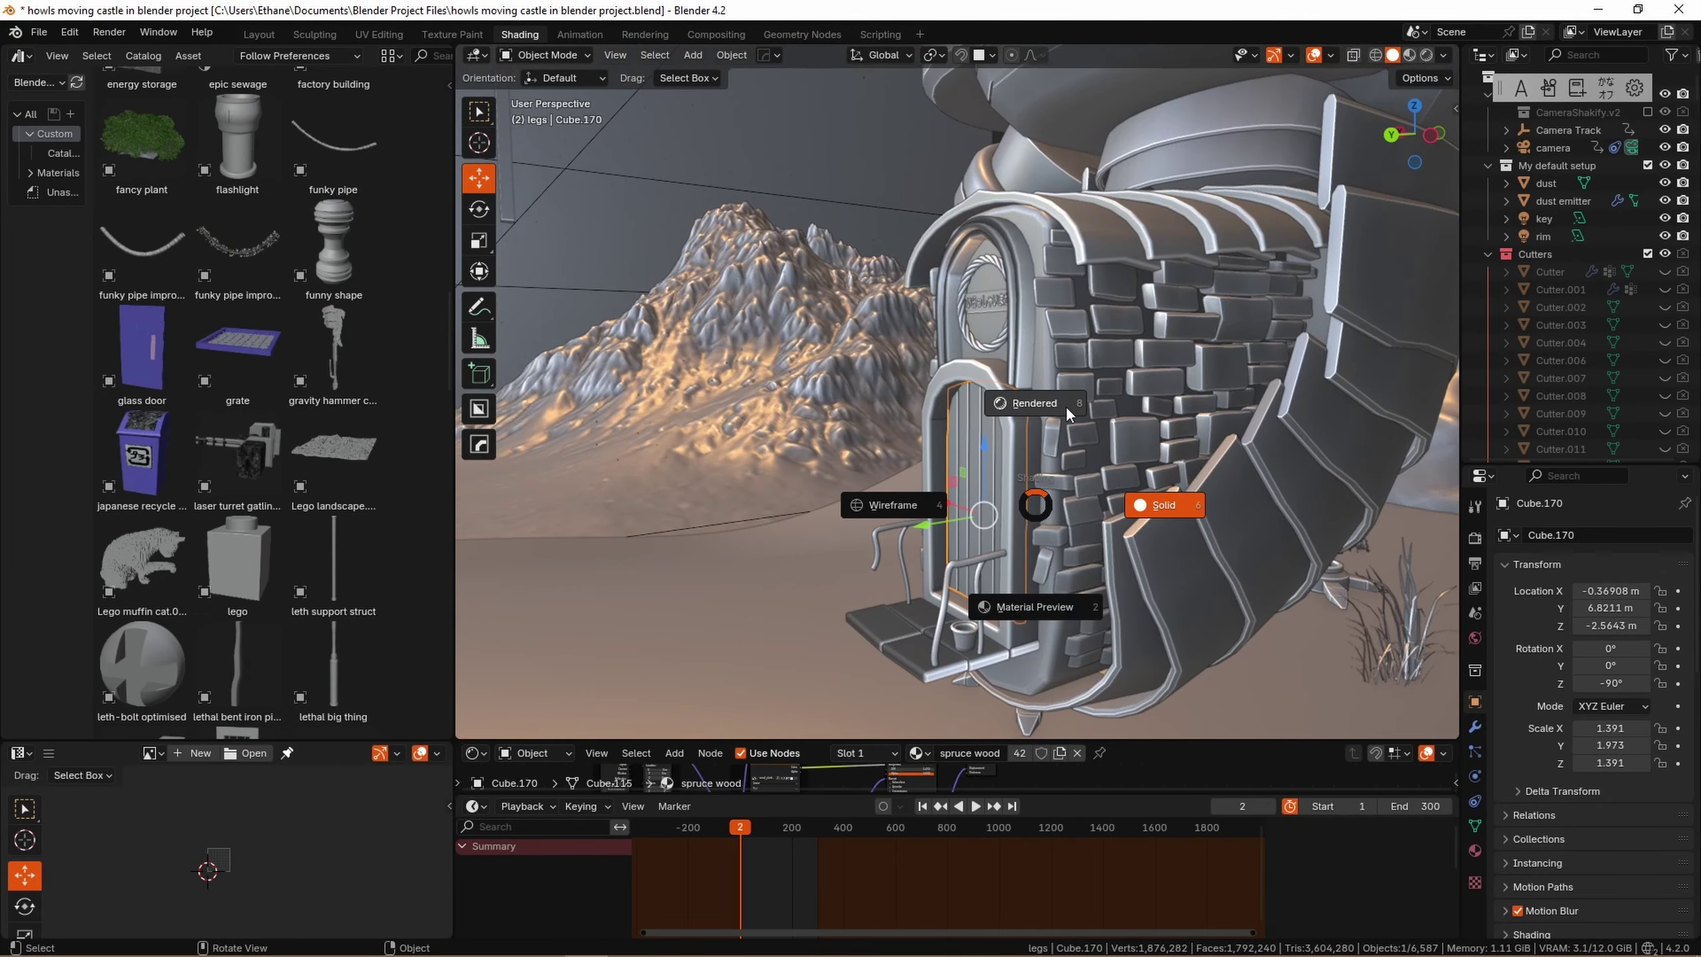
Switch the viewport to rendered shading, select the curved shell segment beneath the brick doorway and examine it
left_click(1065, 406)
left_click(1187, 447)
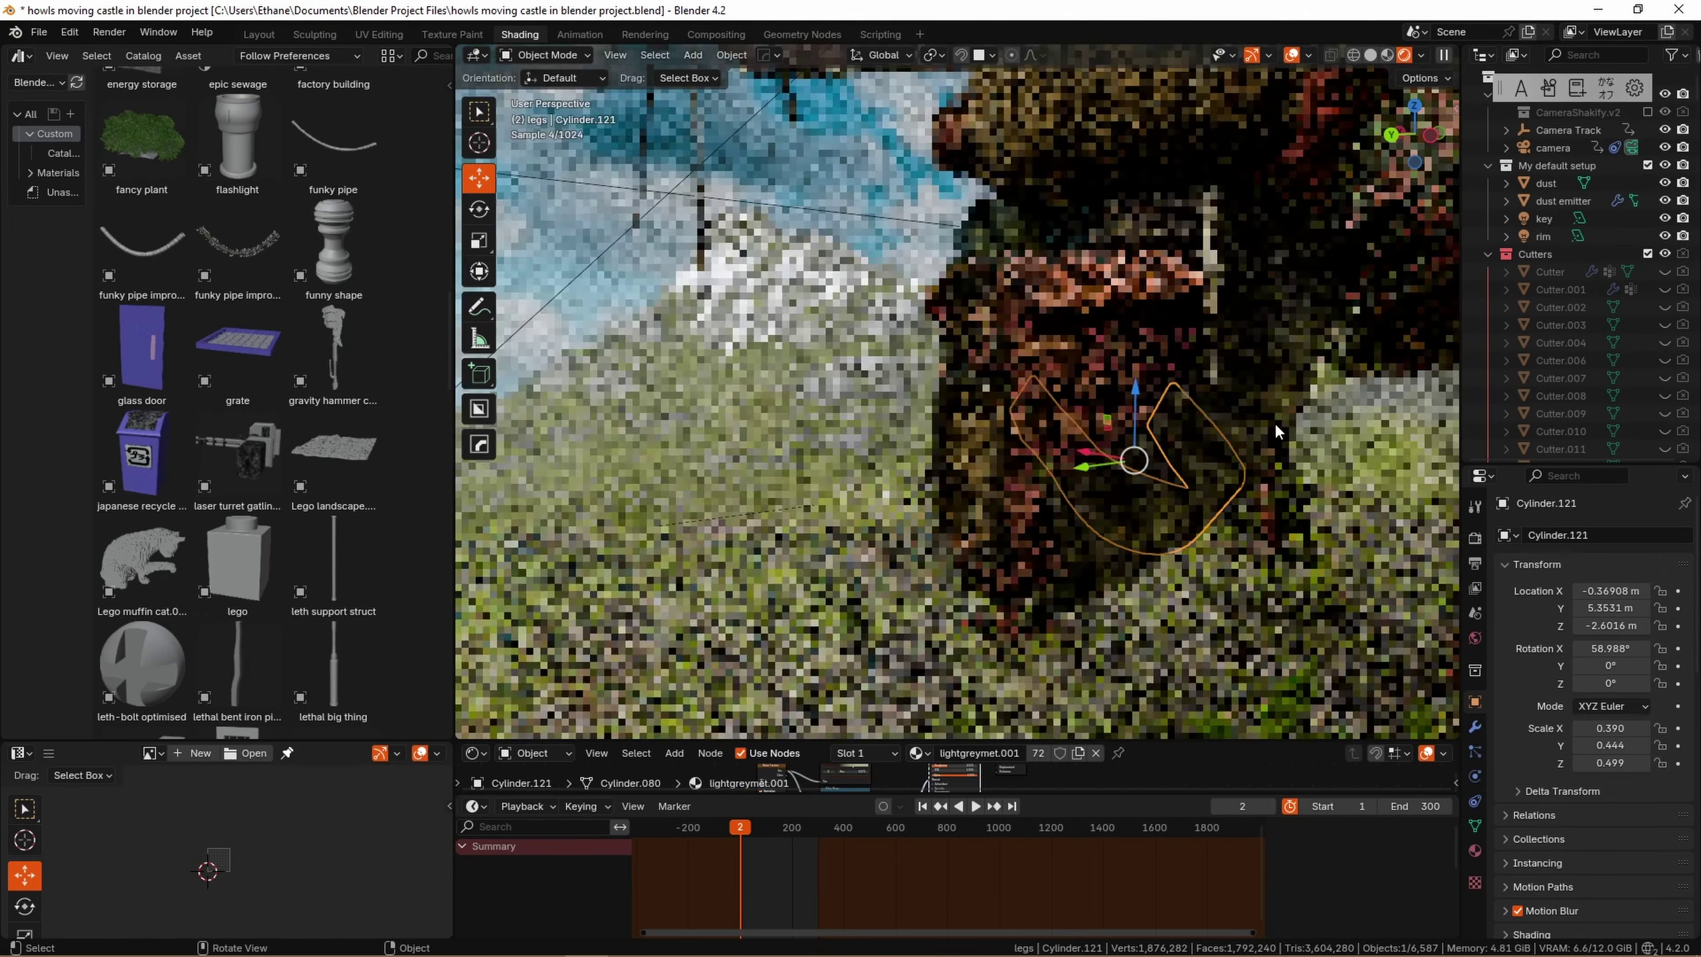
middle_click_drag(1275, 422, 1293, 430)
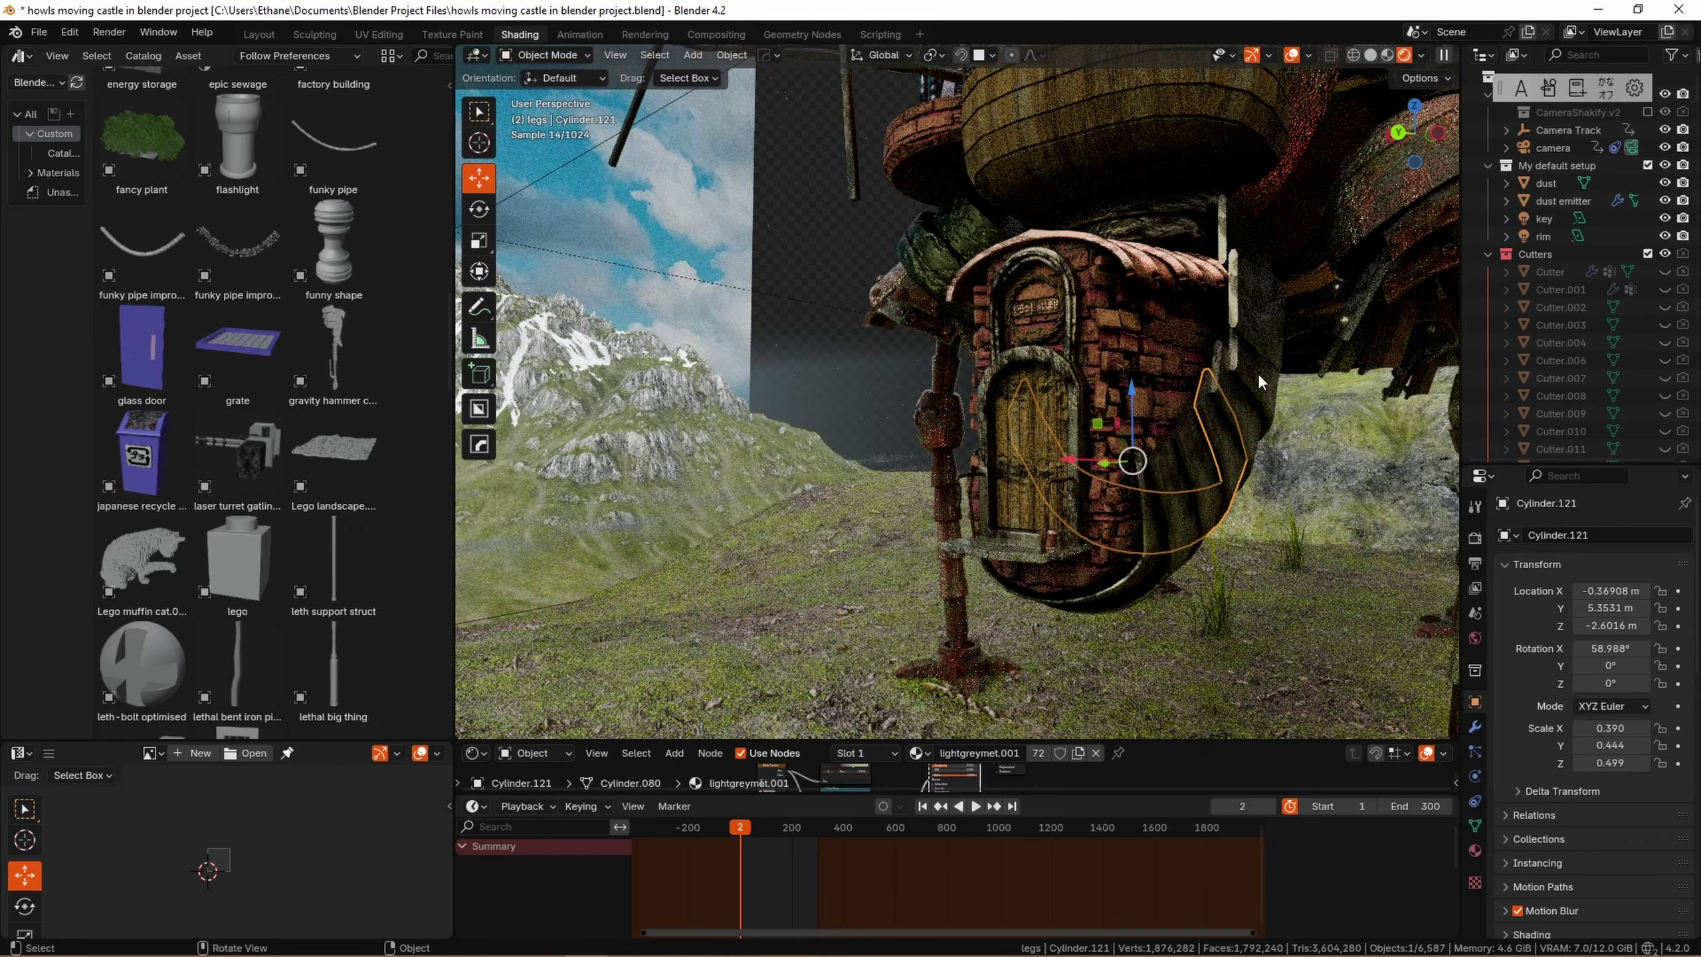
scroll(1152, 355, "up", 3)
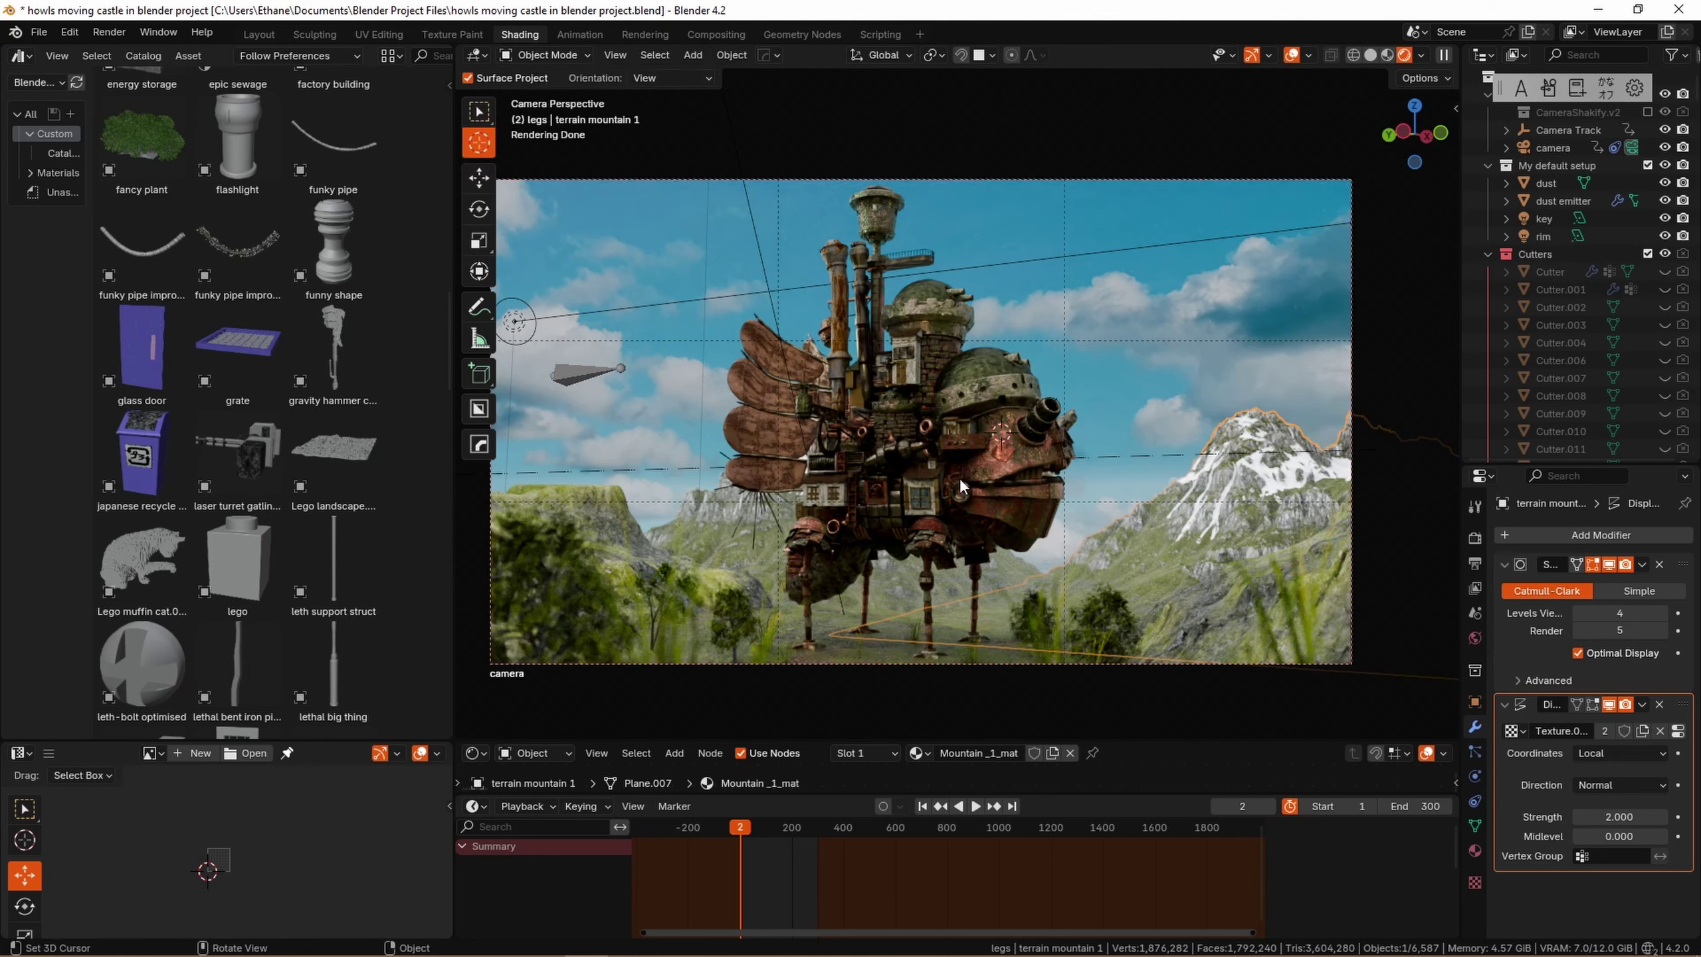
Activate the Move tool and pick the terrain at the grassy hill in front of the castle's wings
key("shift+space")
key("g")
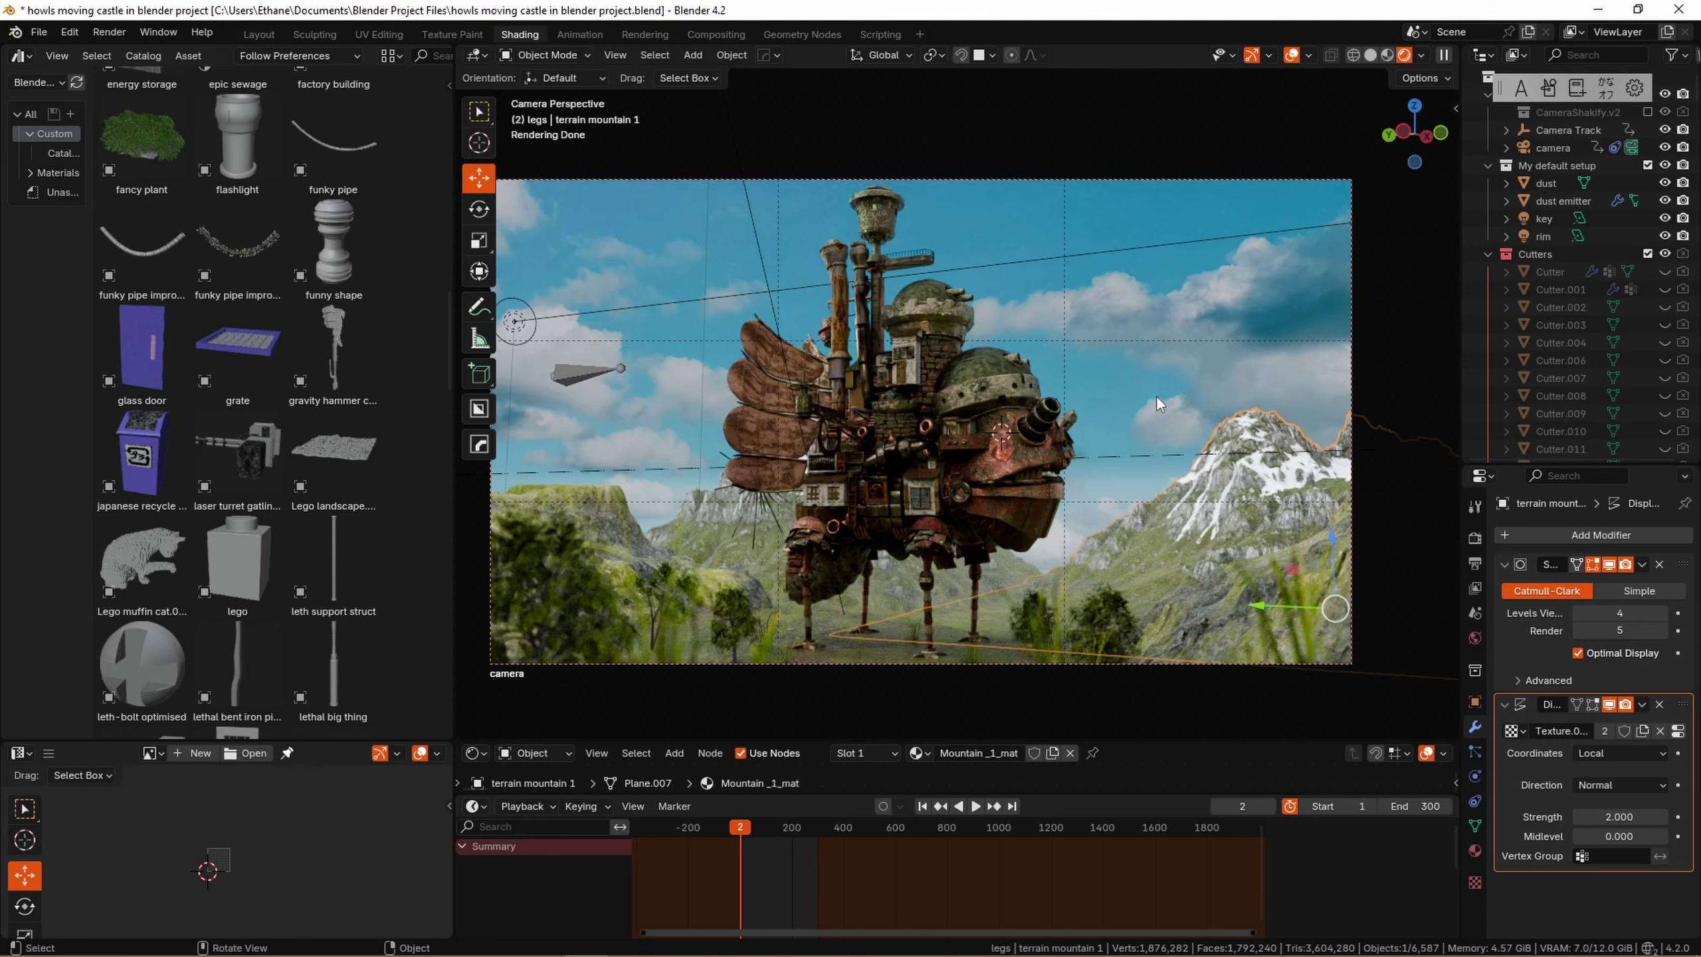
left_click(580, 566)
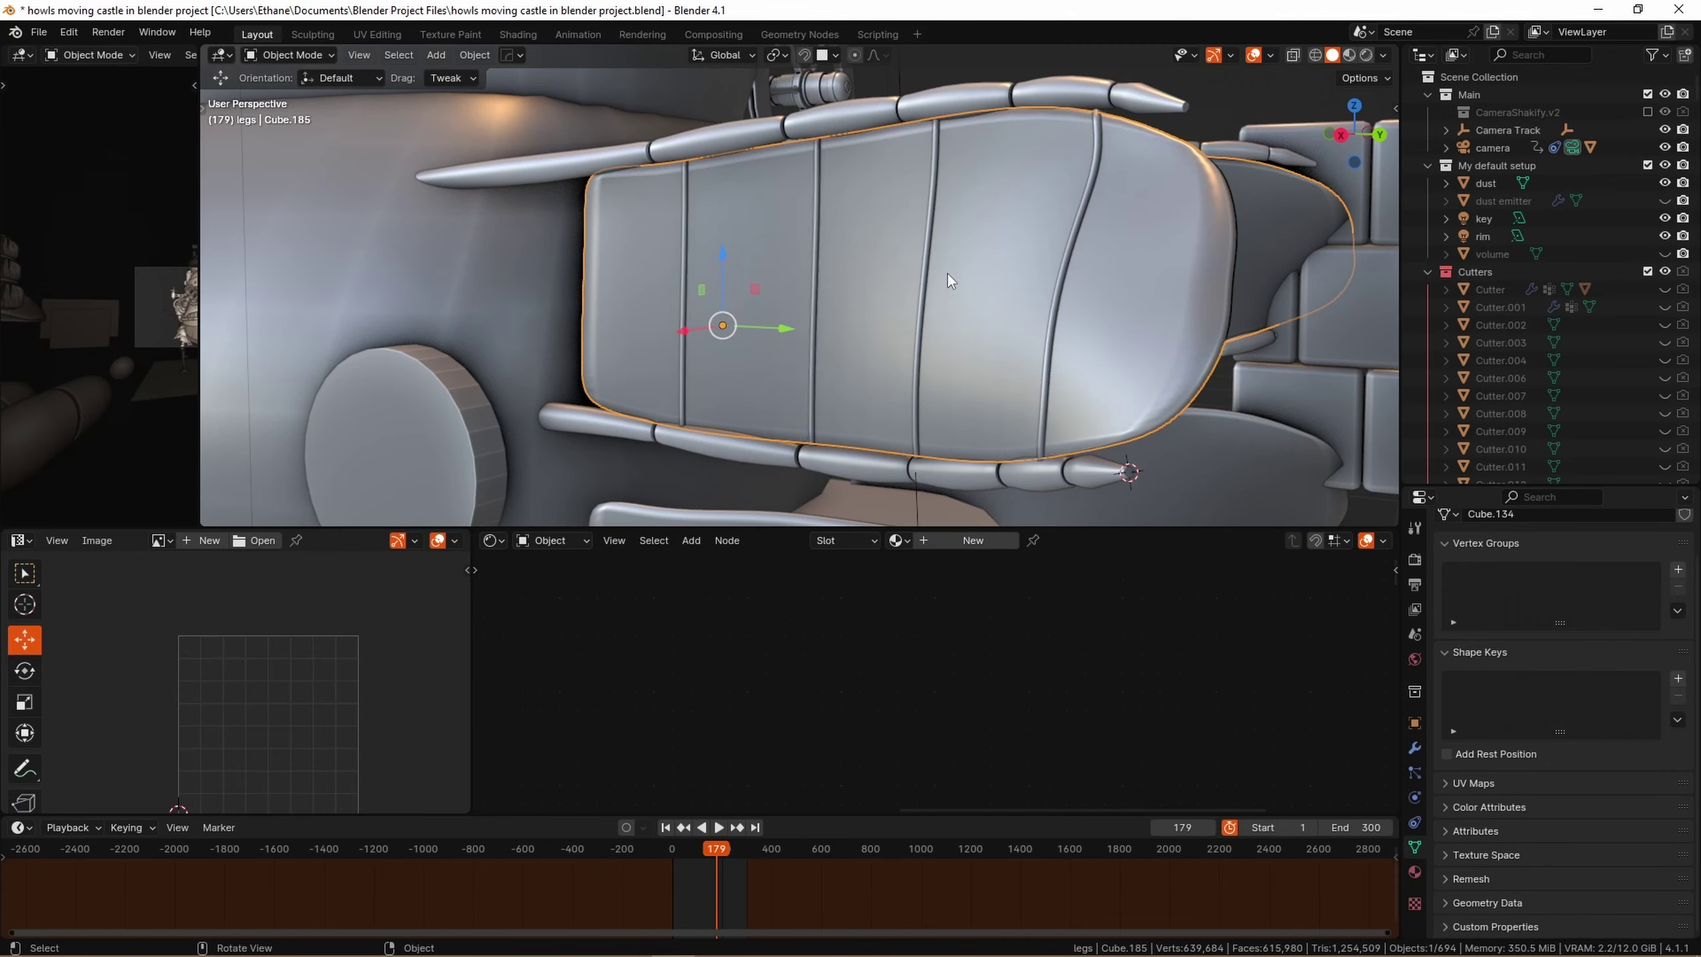
Apply an additive selection pick on the ribbed fin panel and open its object context options
left_click(818, 305, "shift")
right_click(1044, 228)
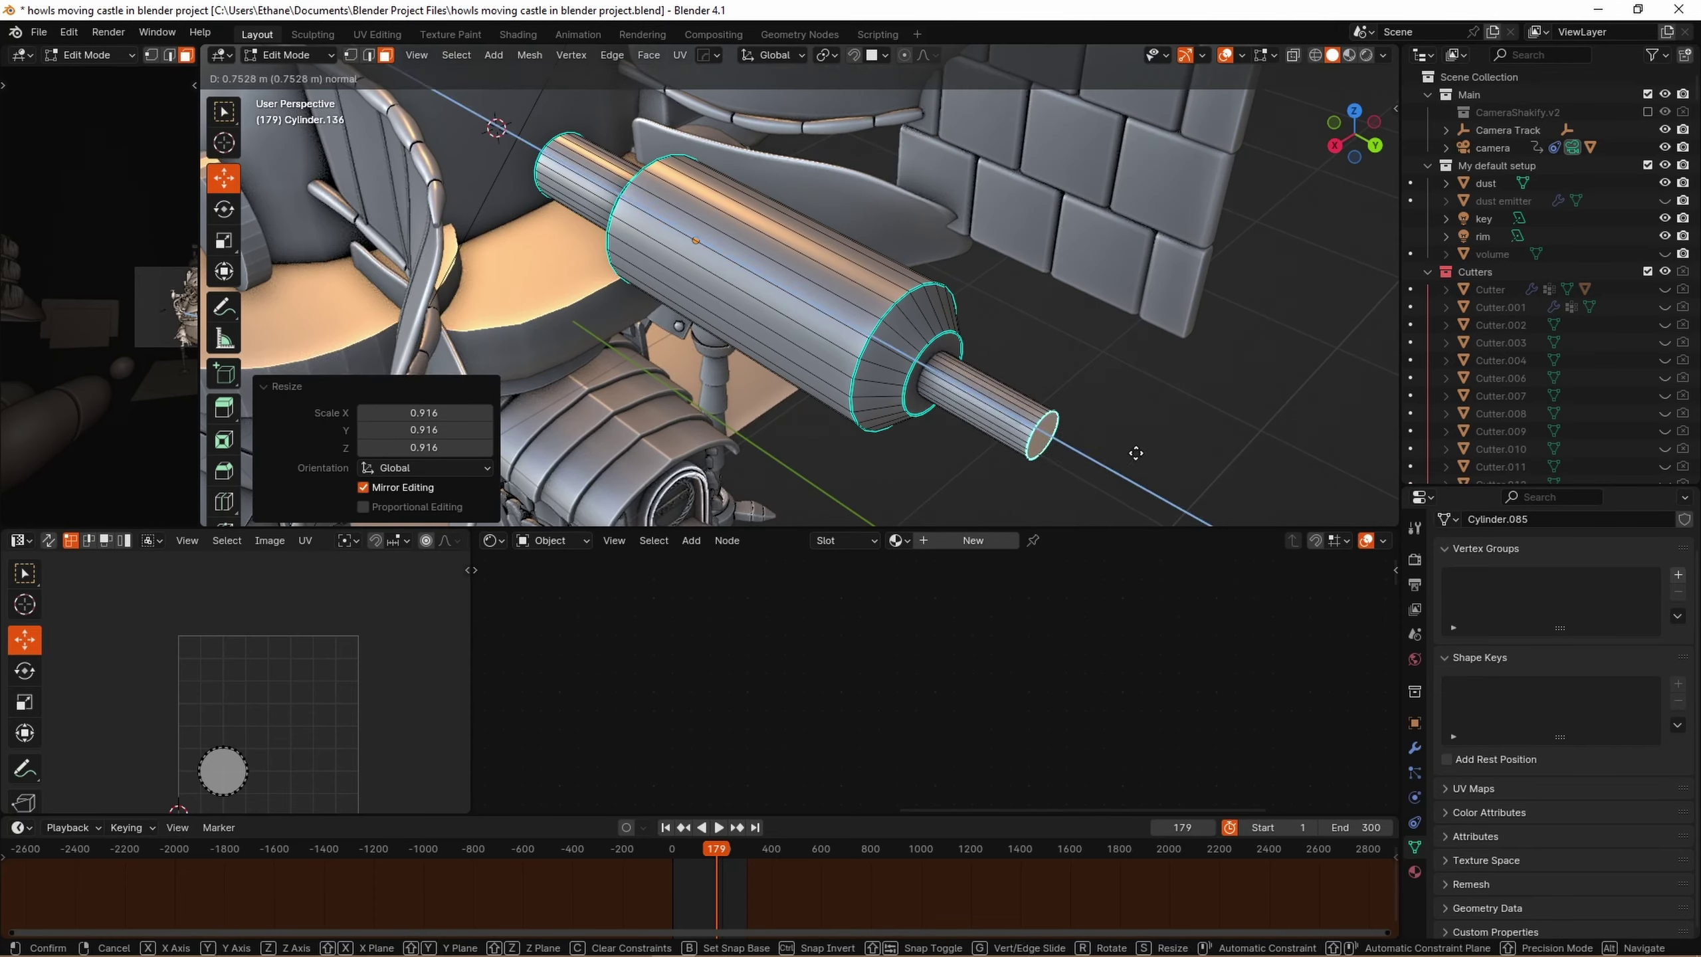
Fatten the extruded end section of the stepped cylinder outward by about 0.45 m into a wider cap
key("alt+s")
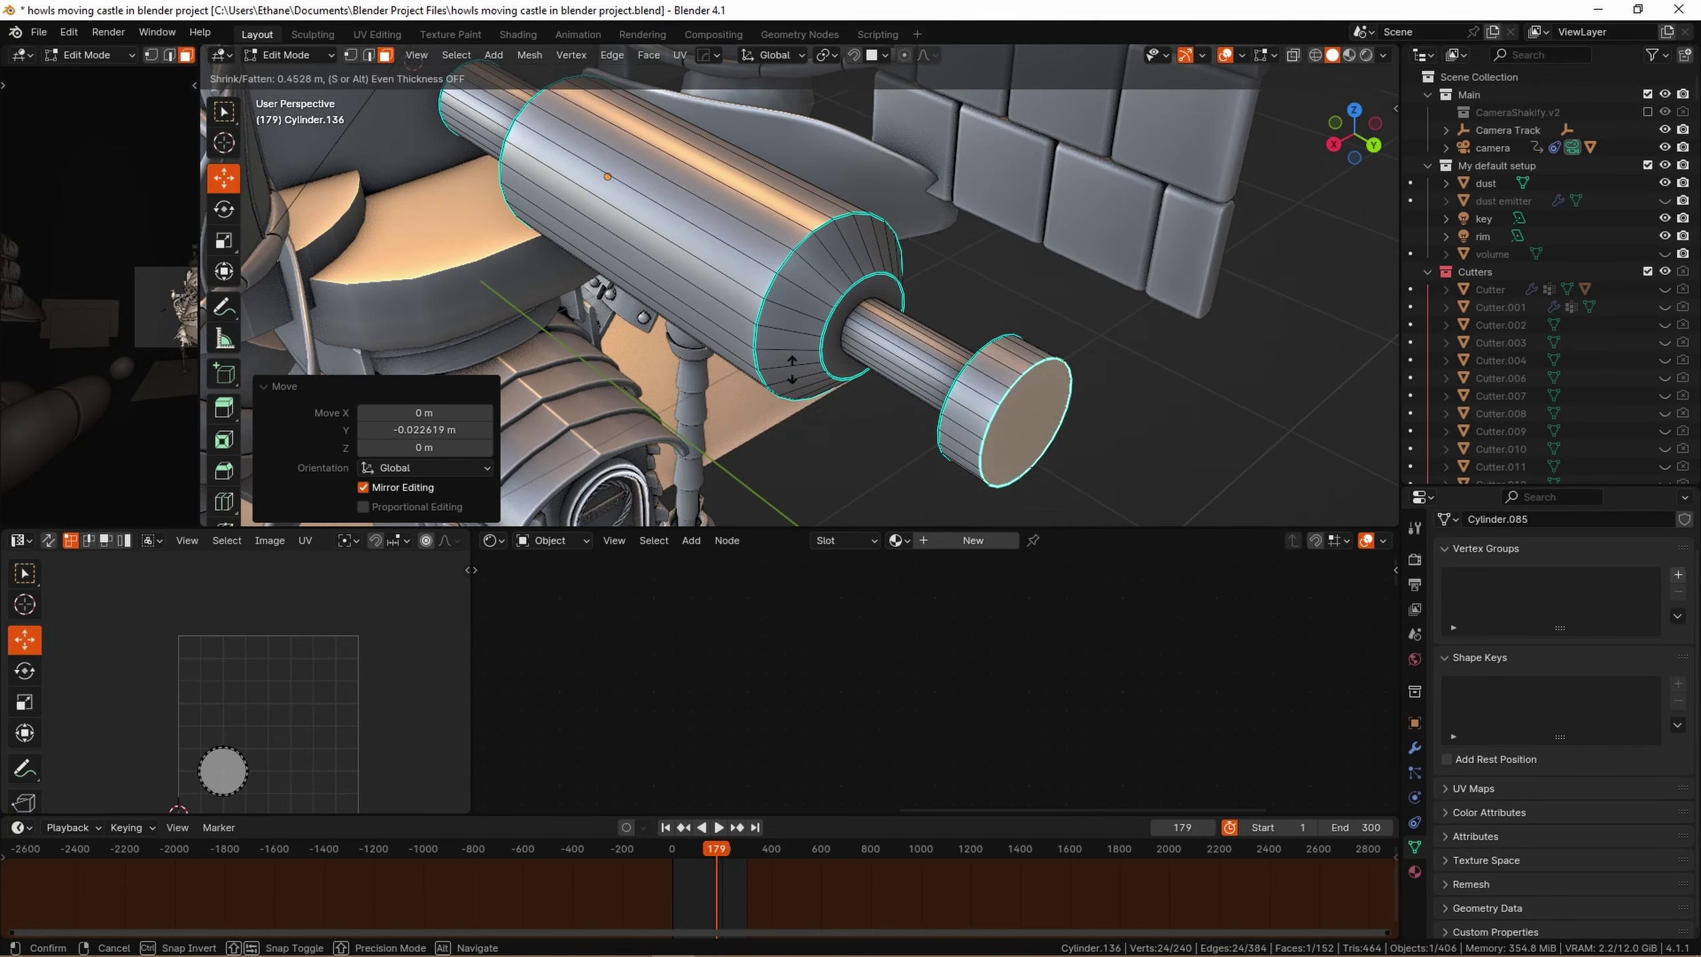